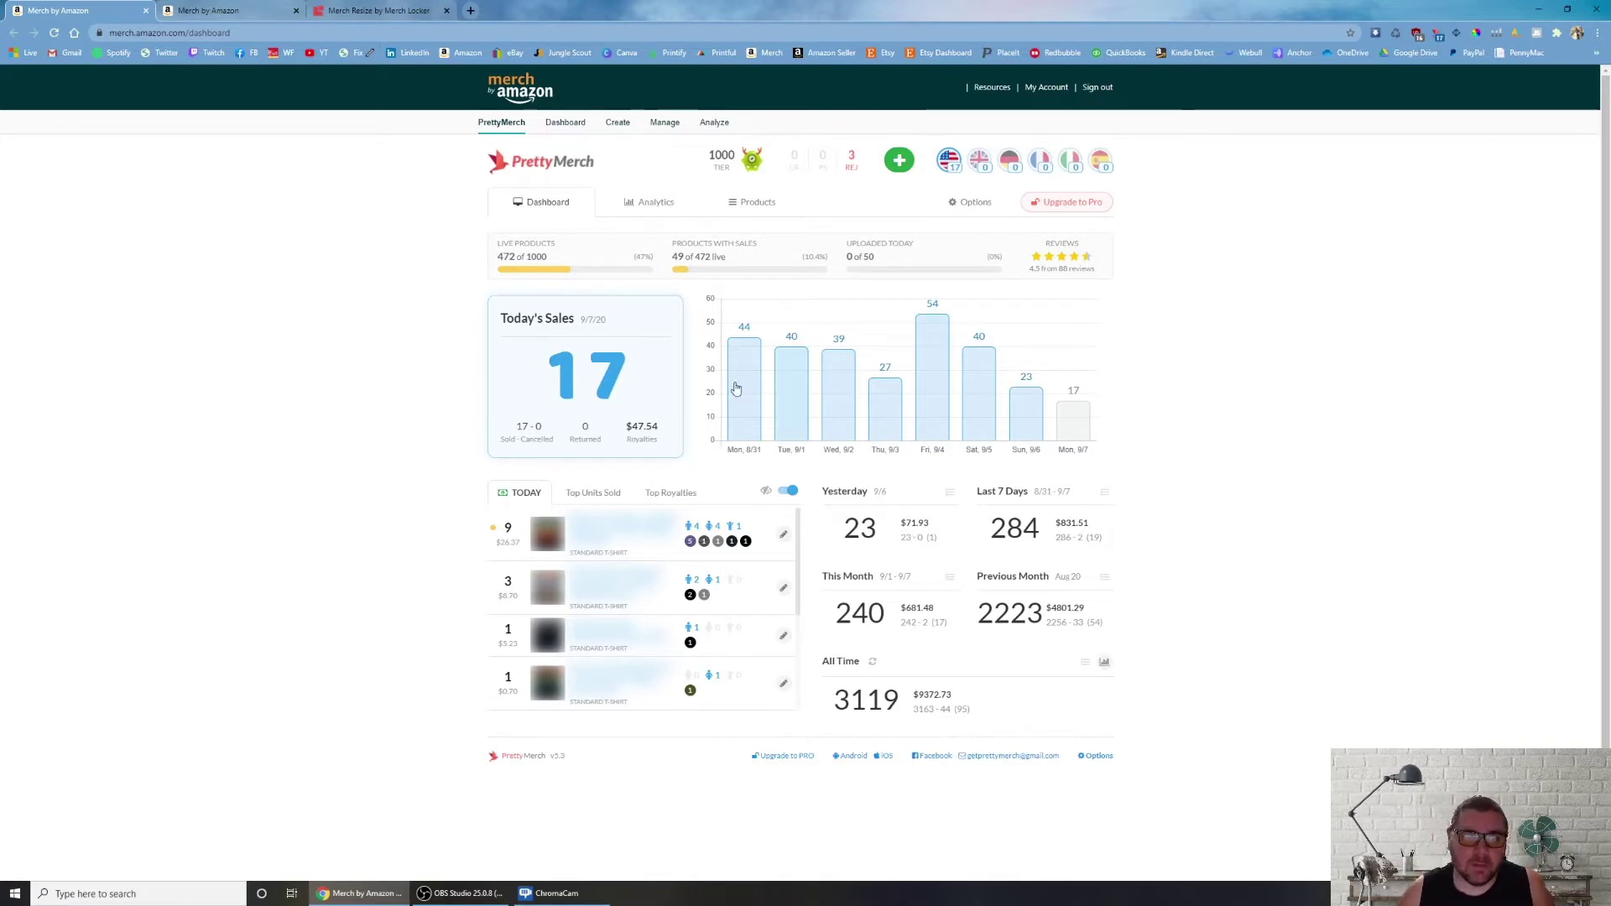
Open the Create products page and browse the product type grid down and back to the top.
left_click(617, 122)
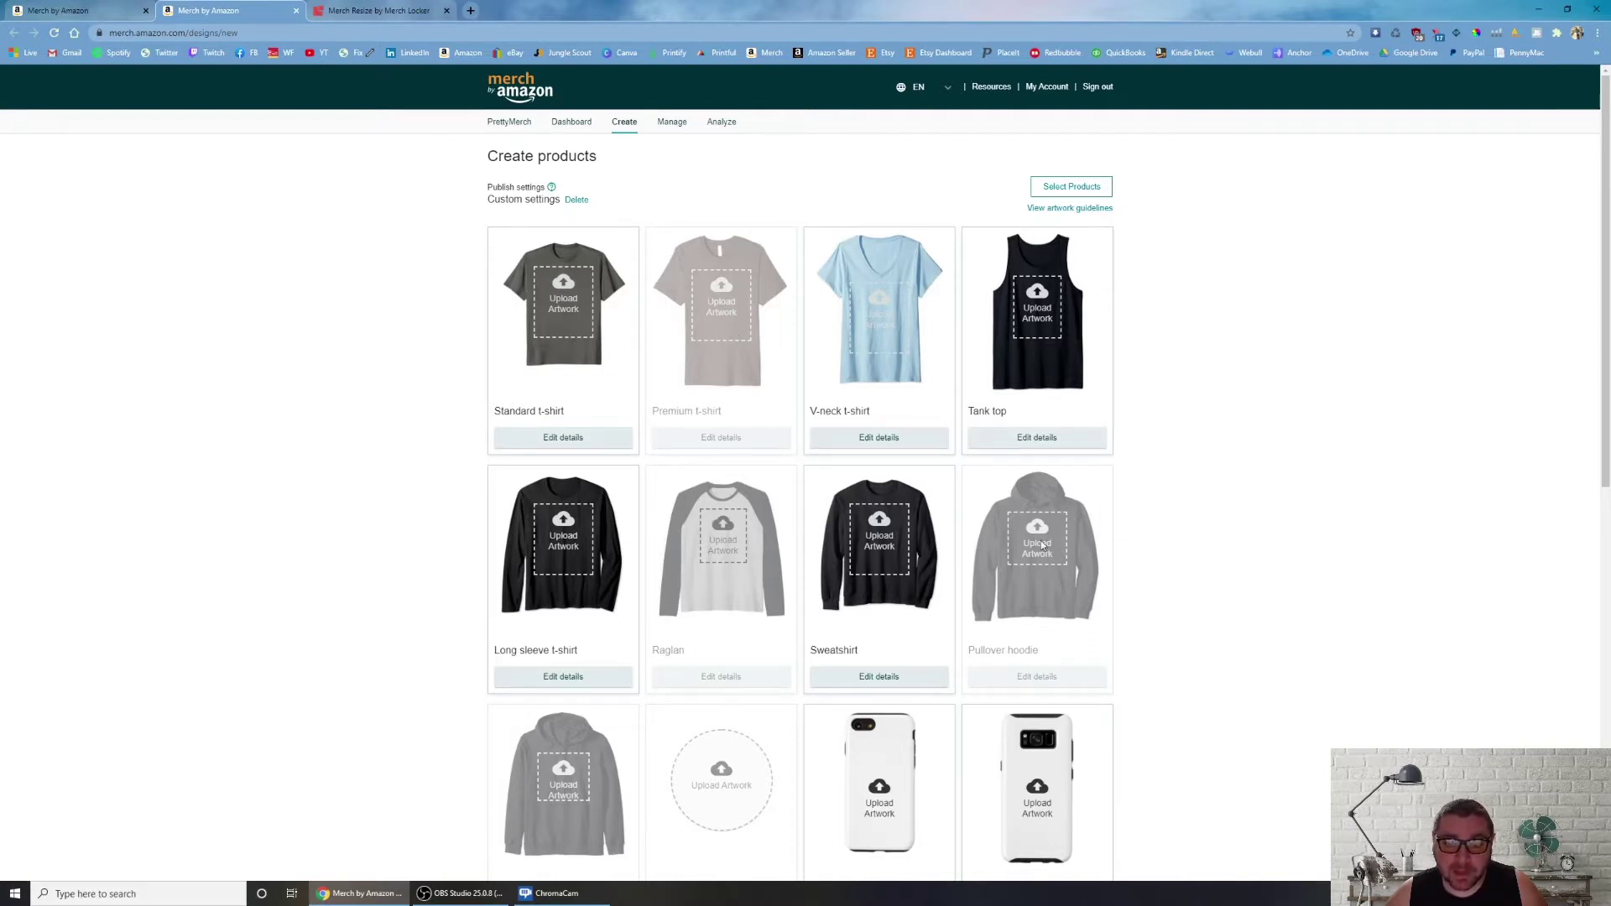
scroll(1026, 581, "down", 2)
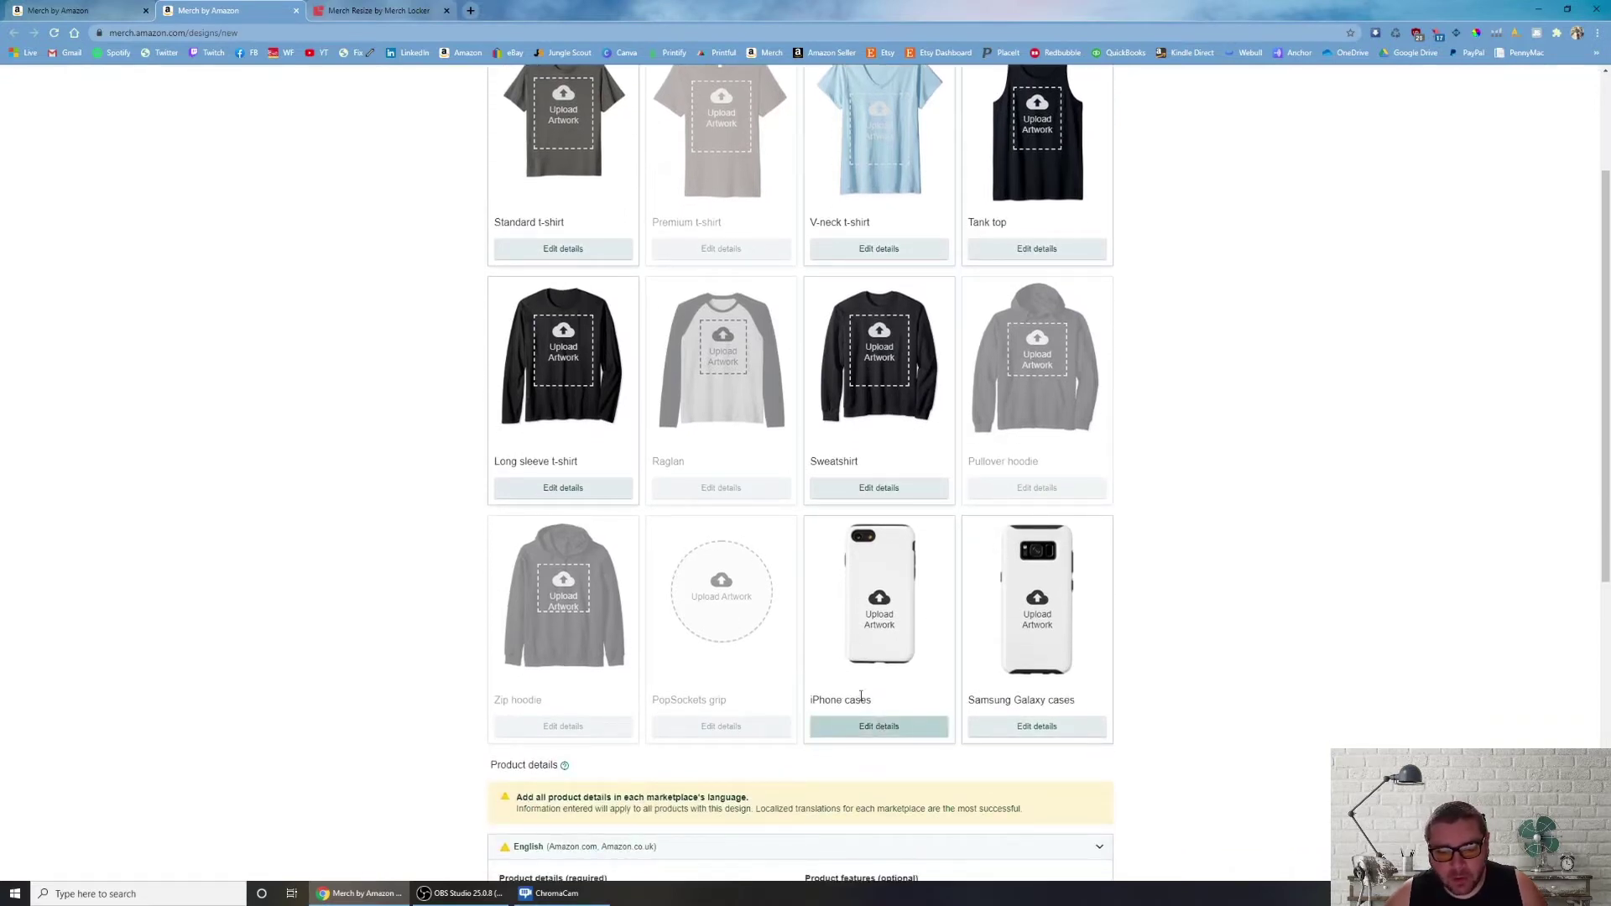
scroll(867, 663, "down", 2)
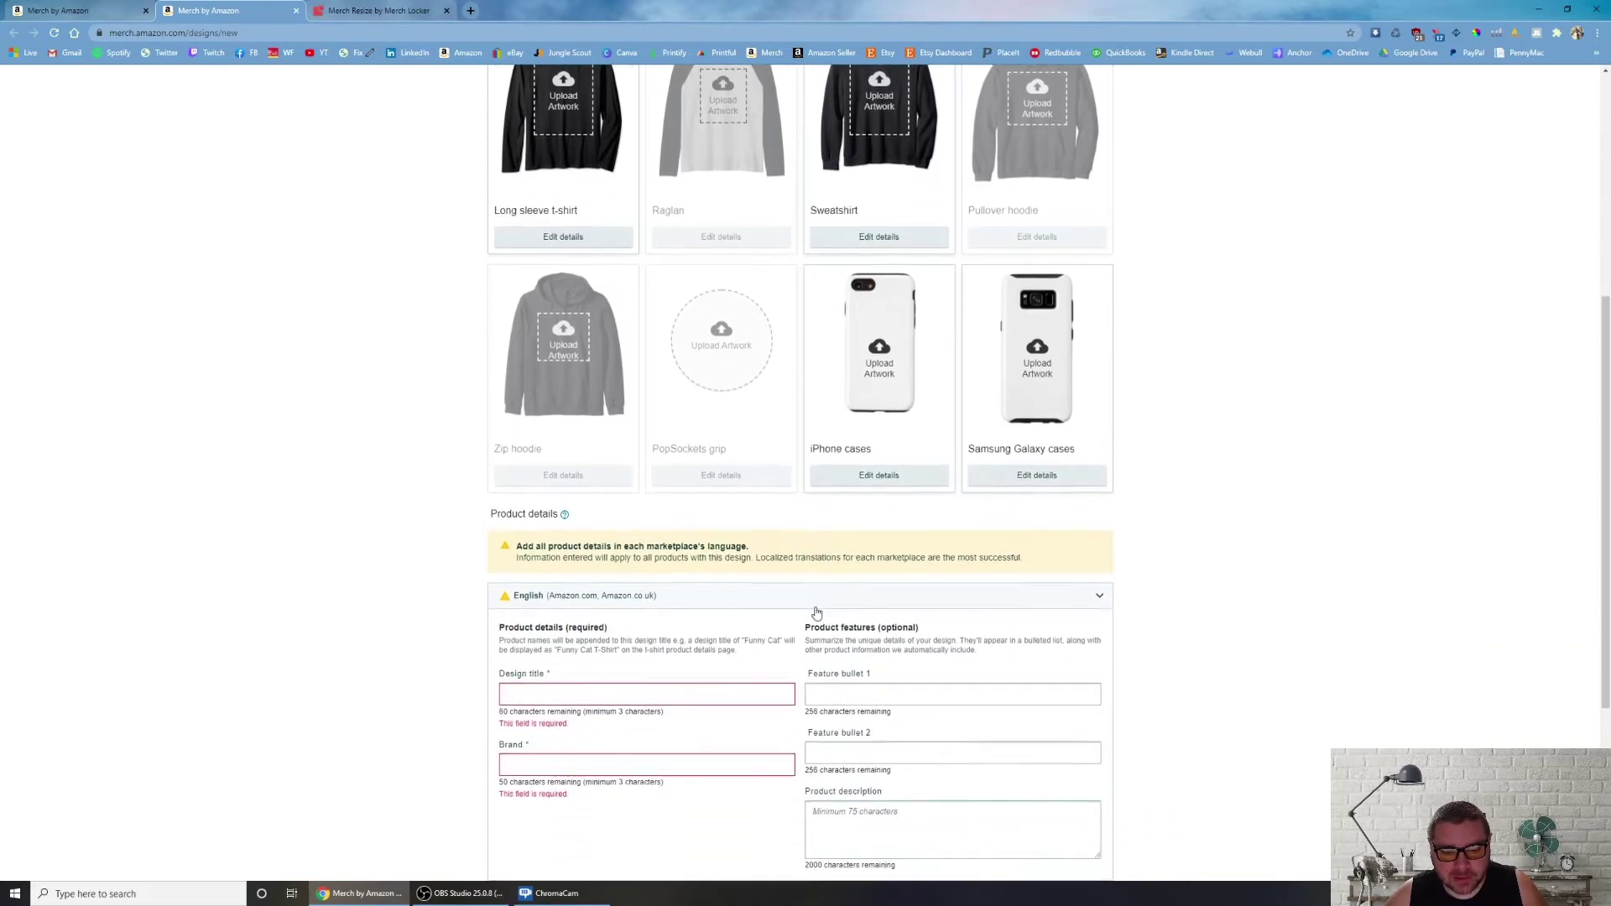
scroll(795, 601, "up", 4)
scroll(794, 598, "up", 1)
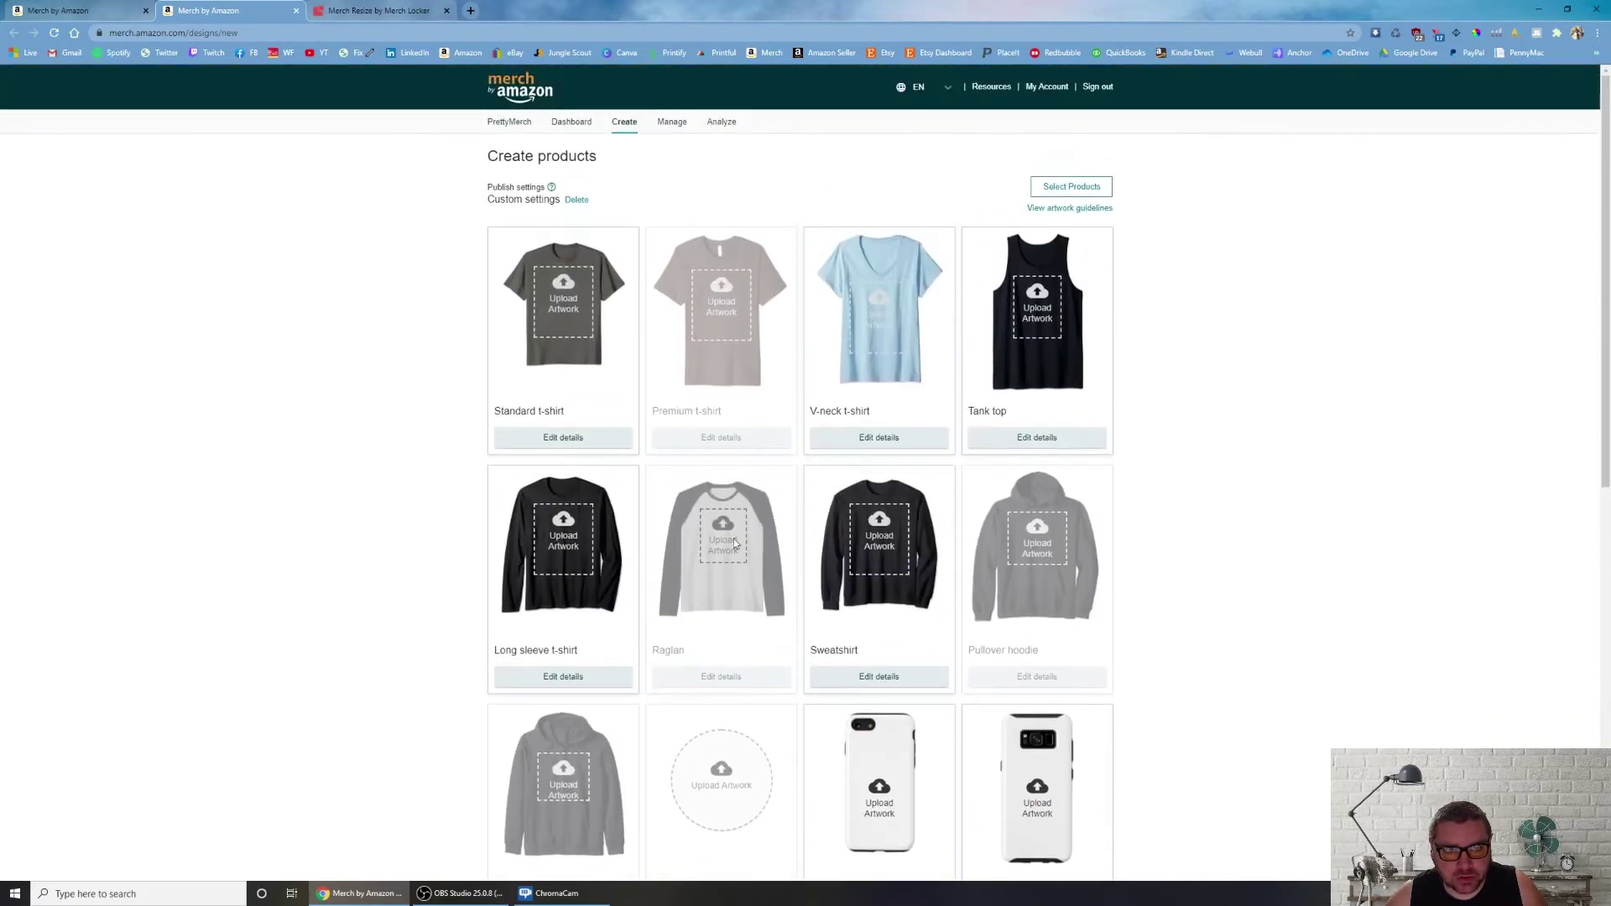
mouse_move(550, 187)
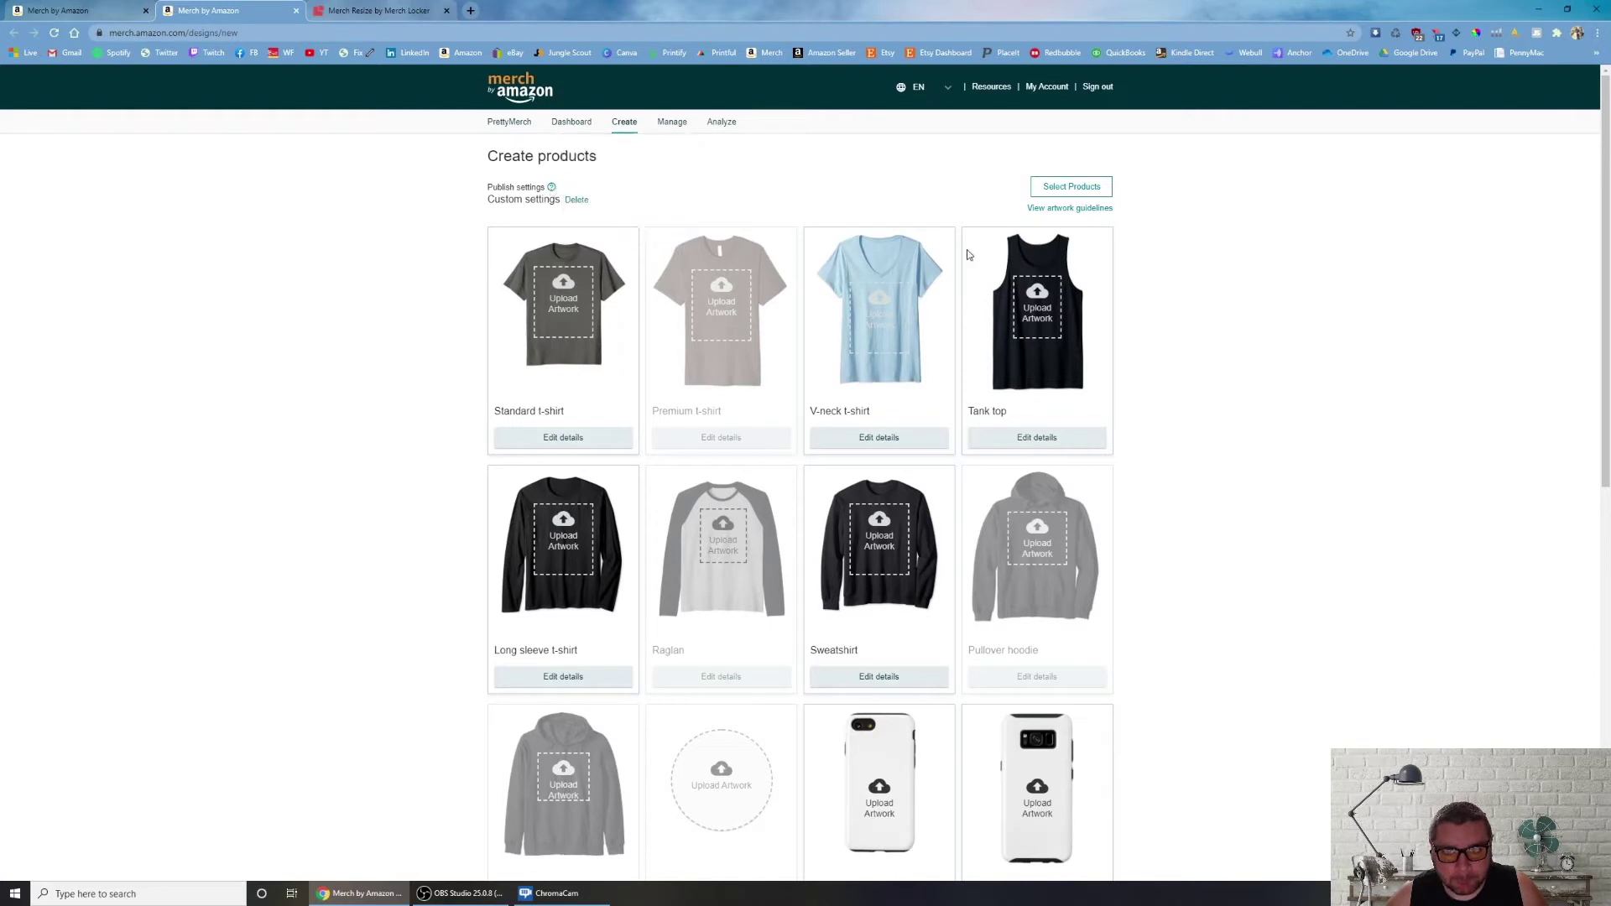
Review artwork sizes in the guidelines: 4500x5400px shirts, 4500x4050px hoodies, 485x485px PopSockets, 1800x3200px cases.
left_click(1053, 209, "ctrl")
left_click(370, 9)
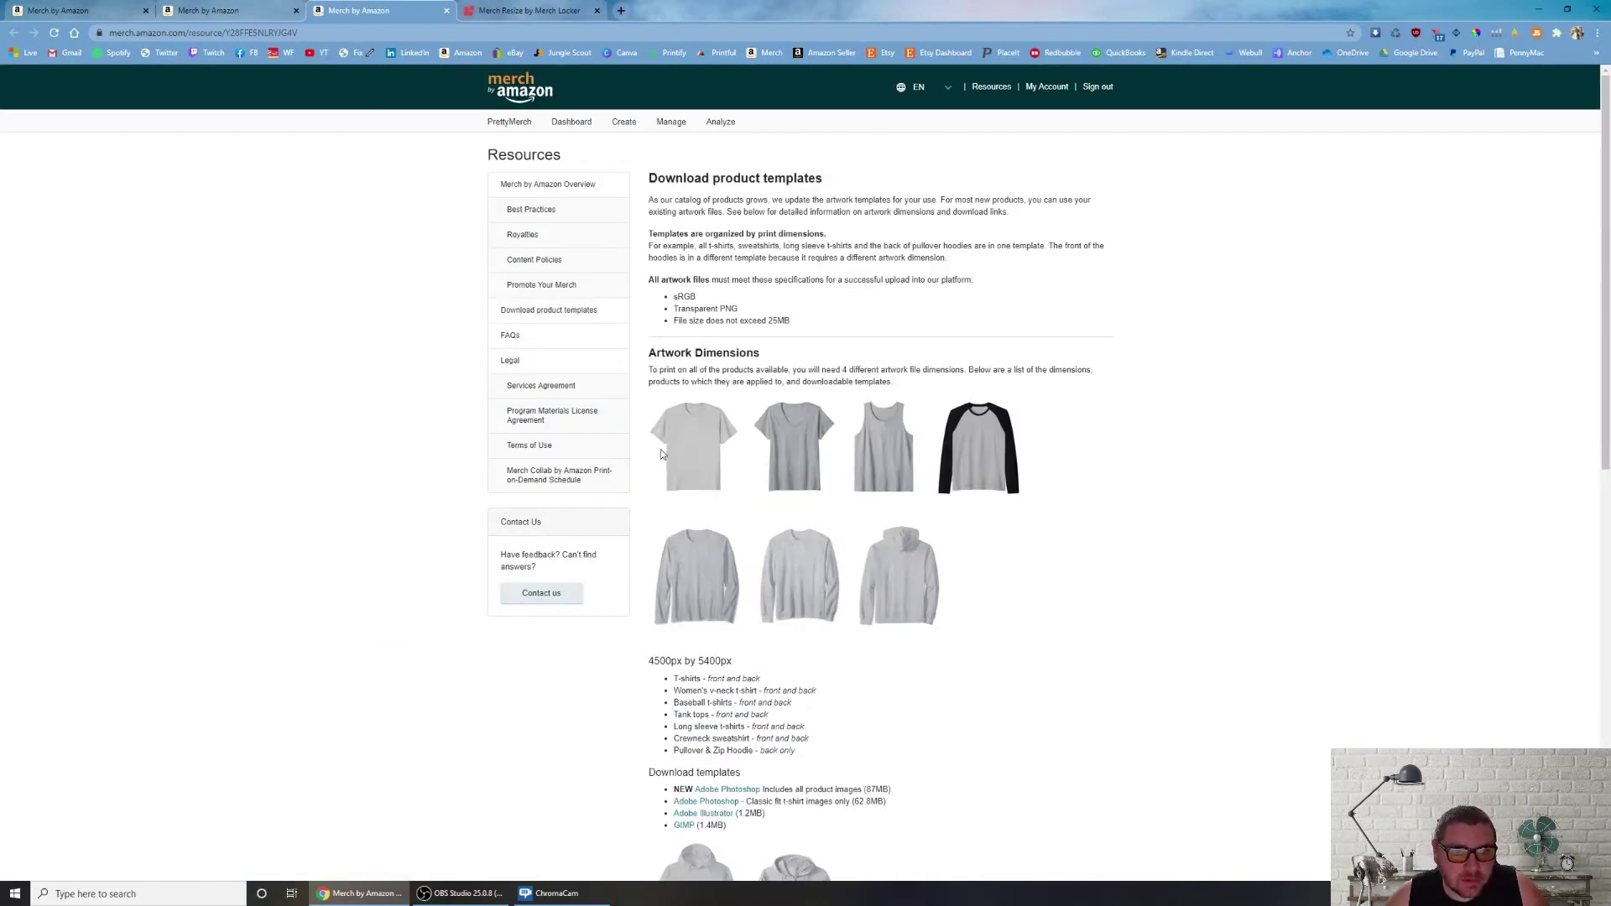
scroll(737, 460, "down", 2)
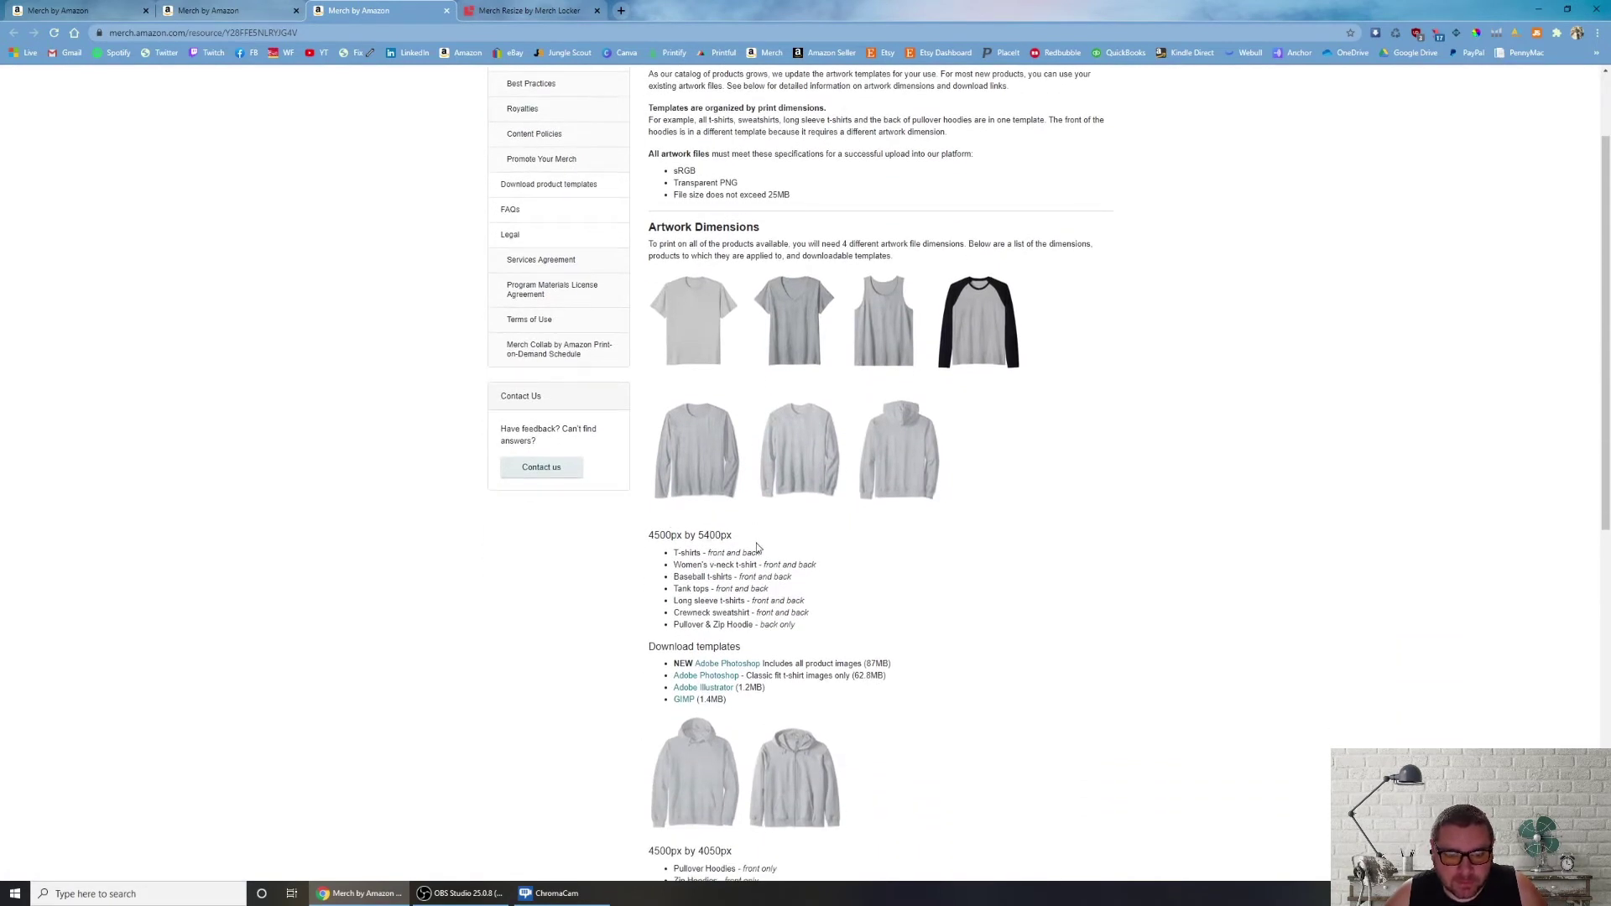
scroll(781, 600, "down", 1)
scroll(780, 600, "down", 1)
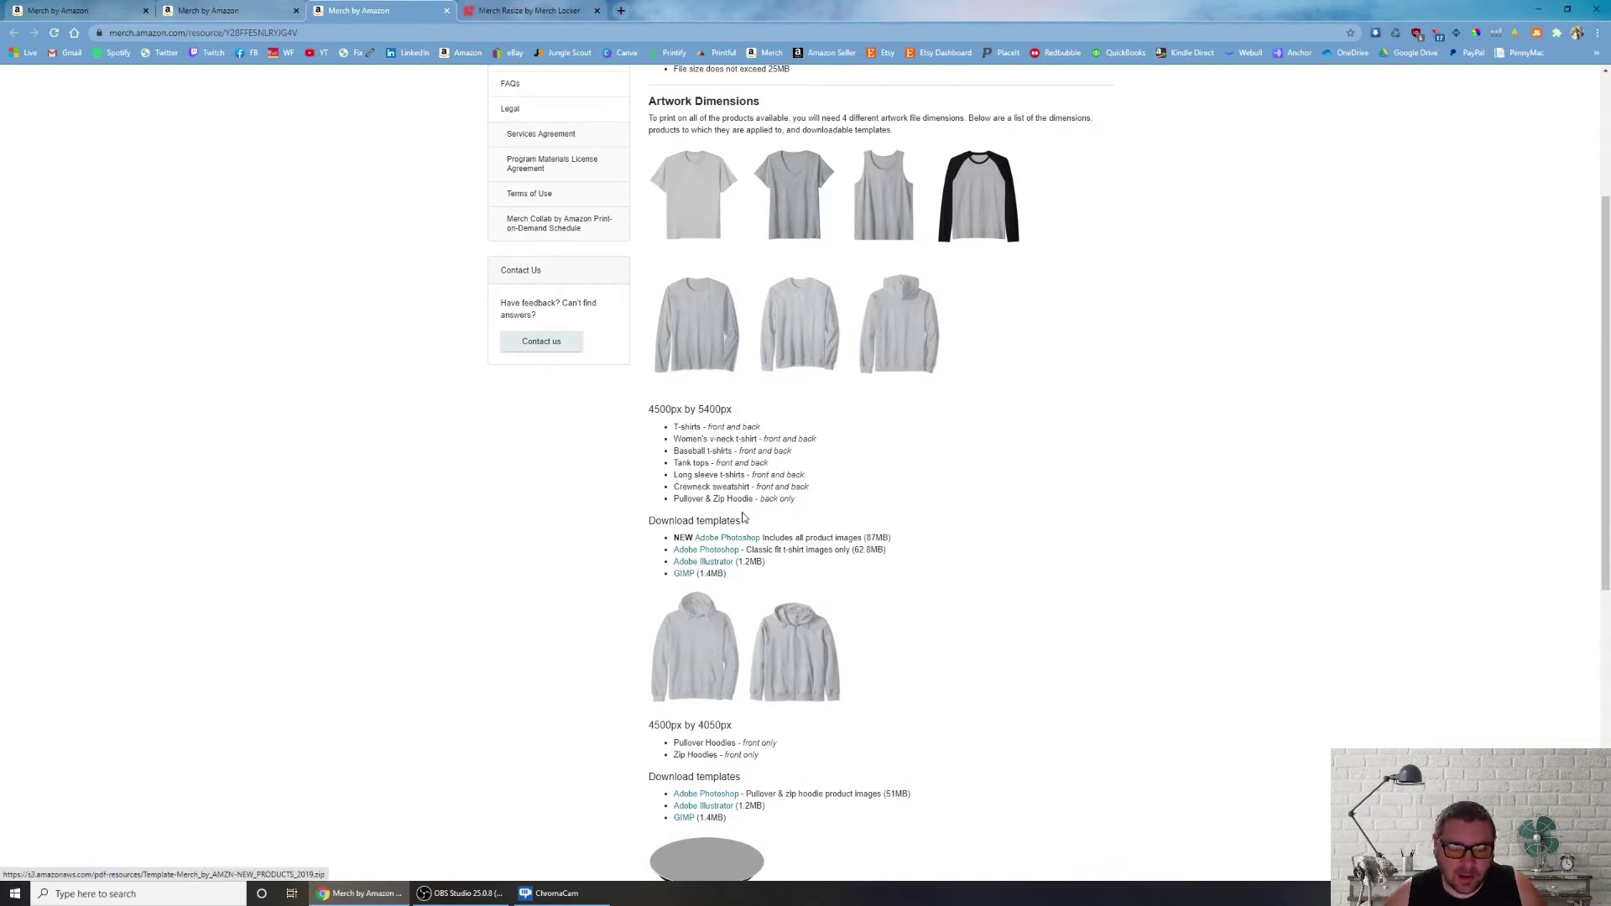
scroll(779, 548, "down", 1)
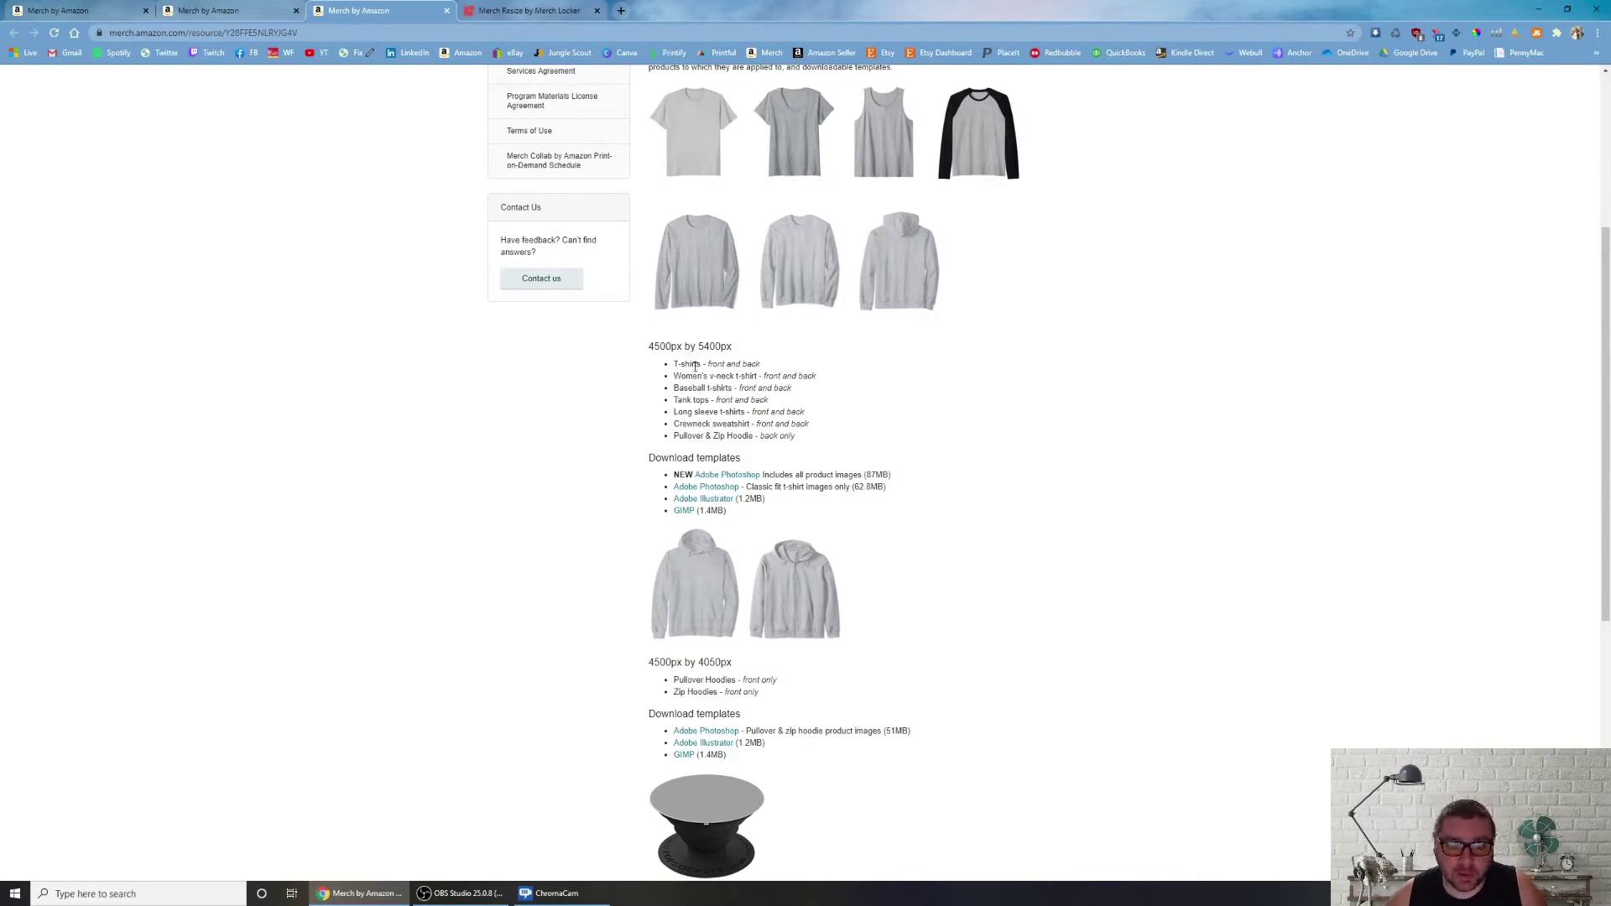
scroll(761, 440, "down", 1)
scroll(772, 453, "down", 2)
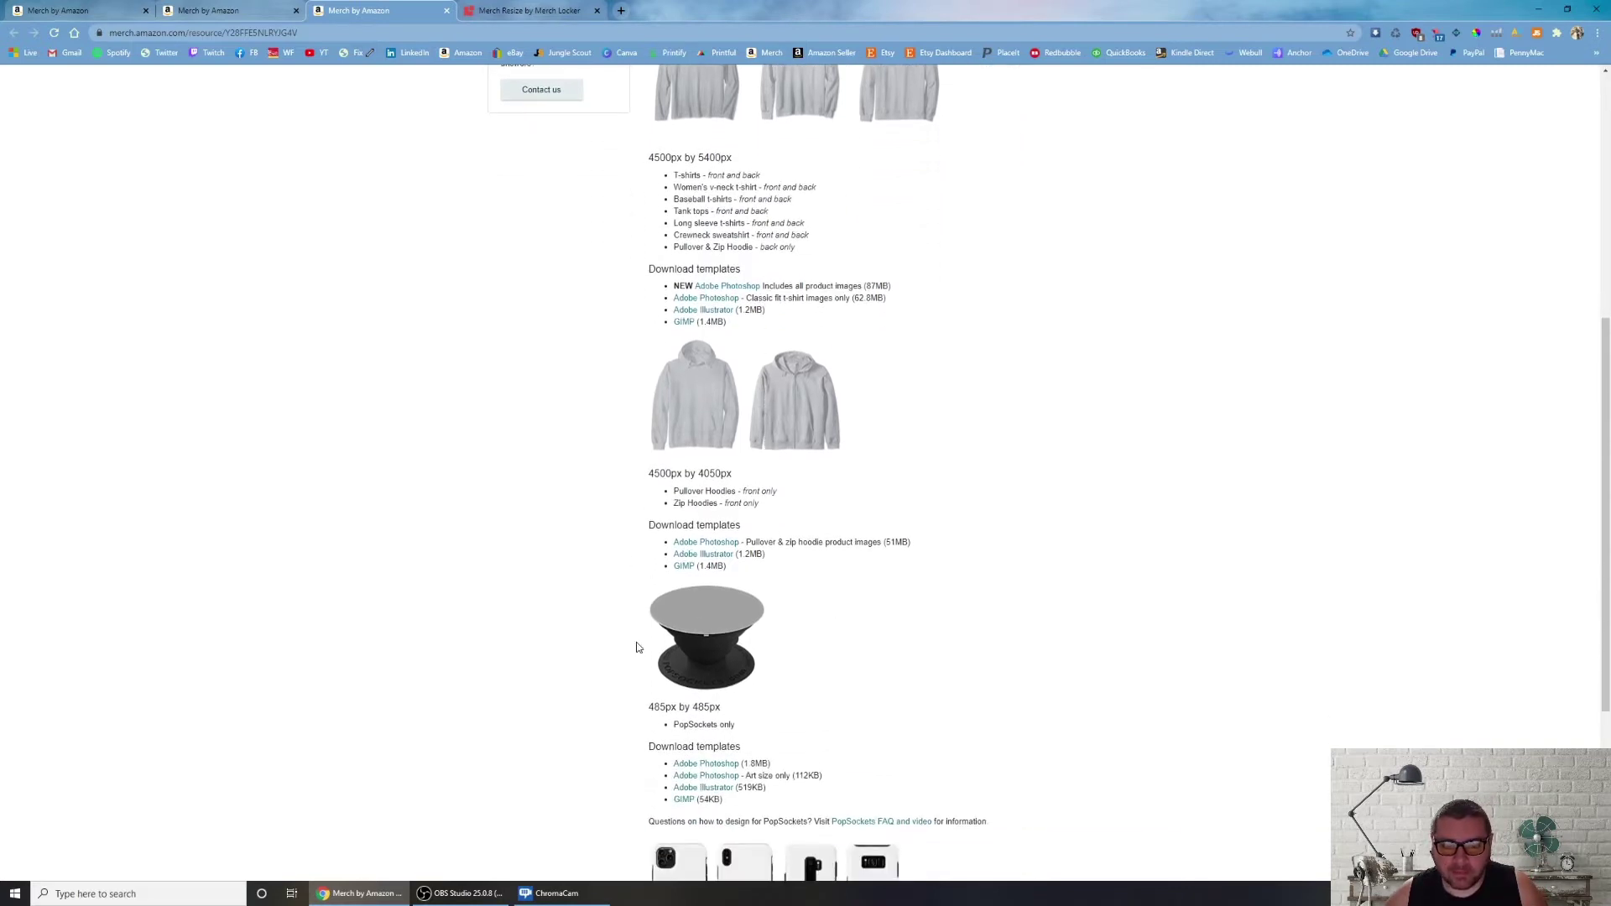
scroll(655, 668, "down", 1)
scroll(678, 688, "down", 3)
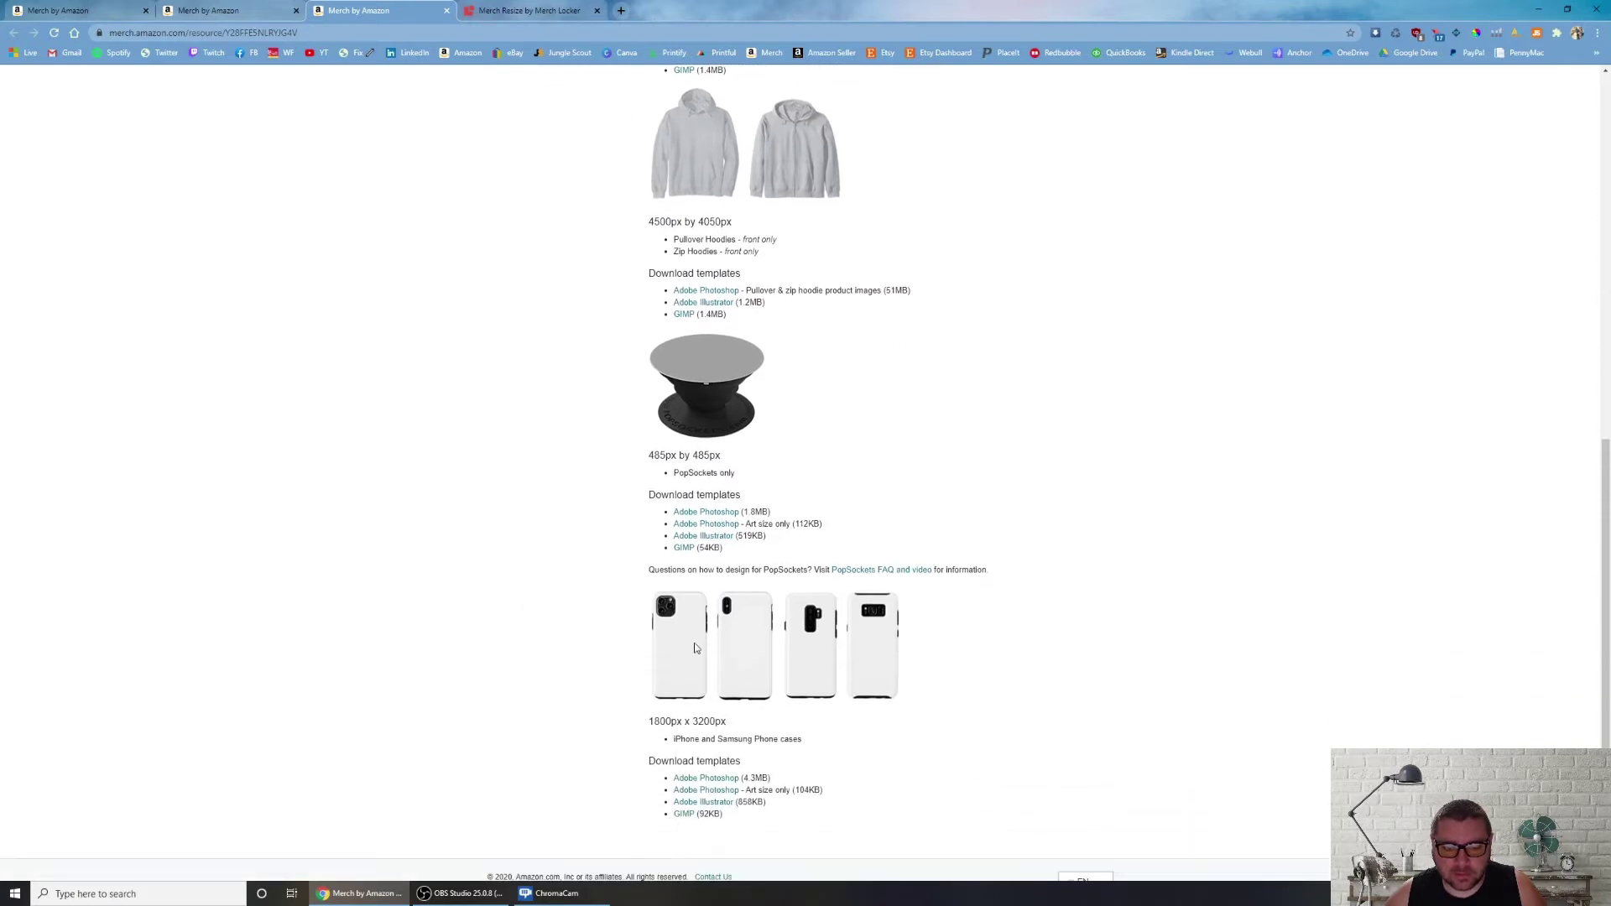
Return to Create products, look over the Product details fields, and go back to the top.
left_click(226, 10)
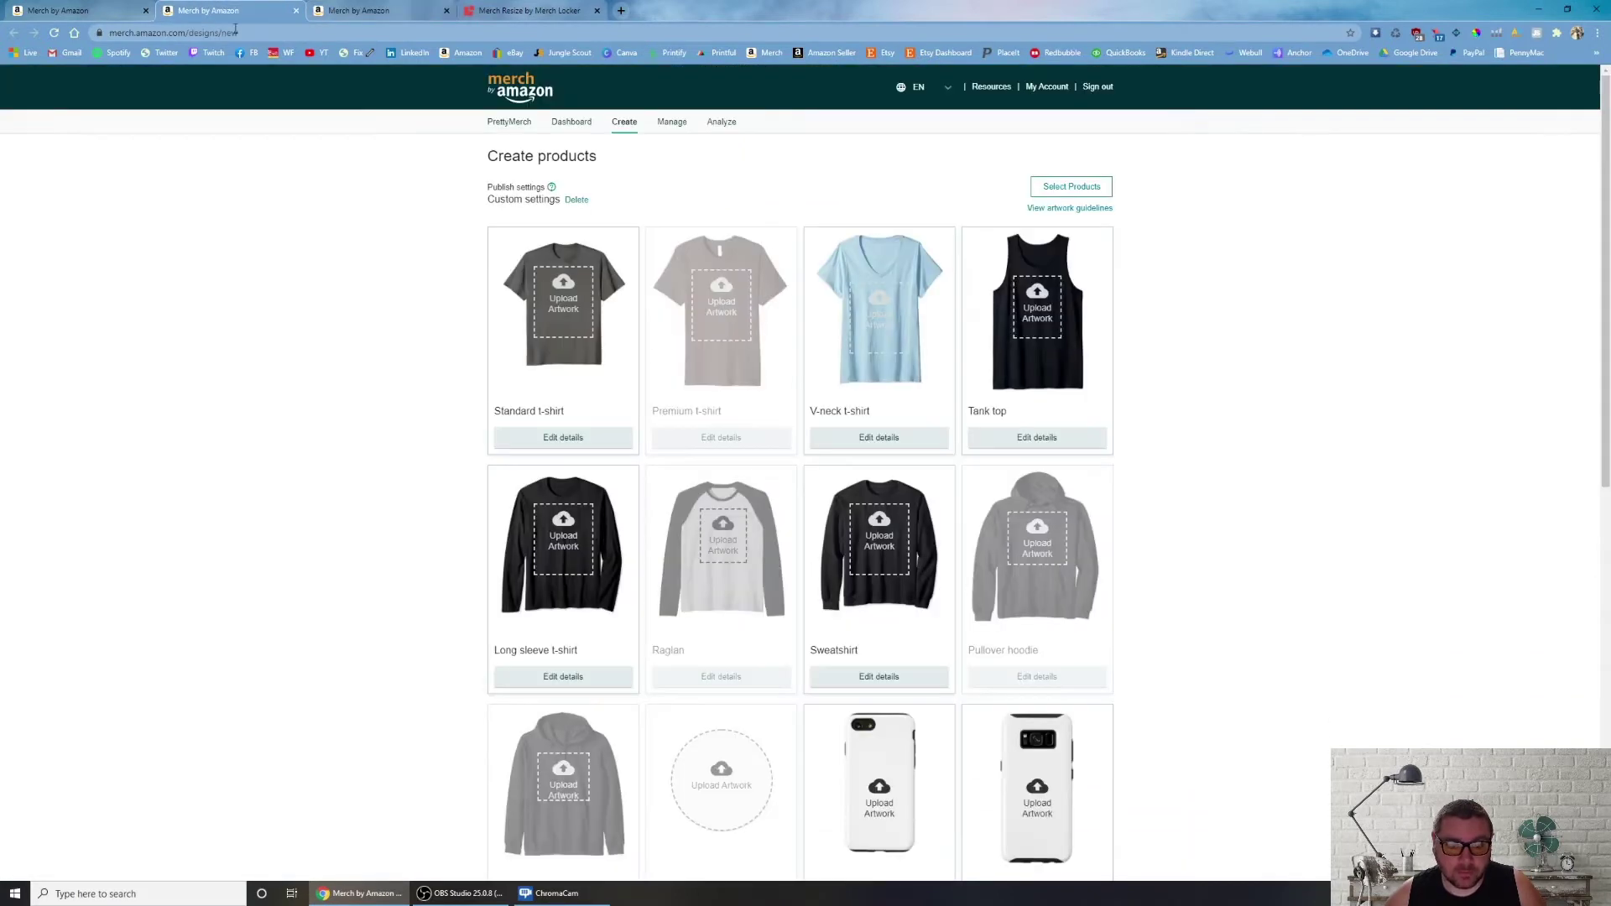
scroll(991, 634, "down", 1)
scroll(975, 588, "down", 2)
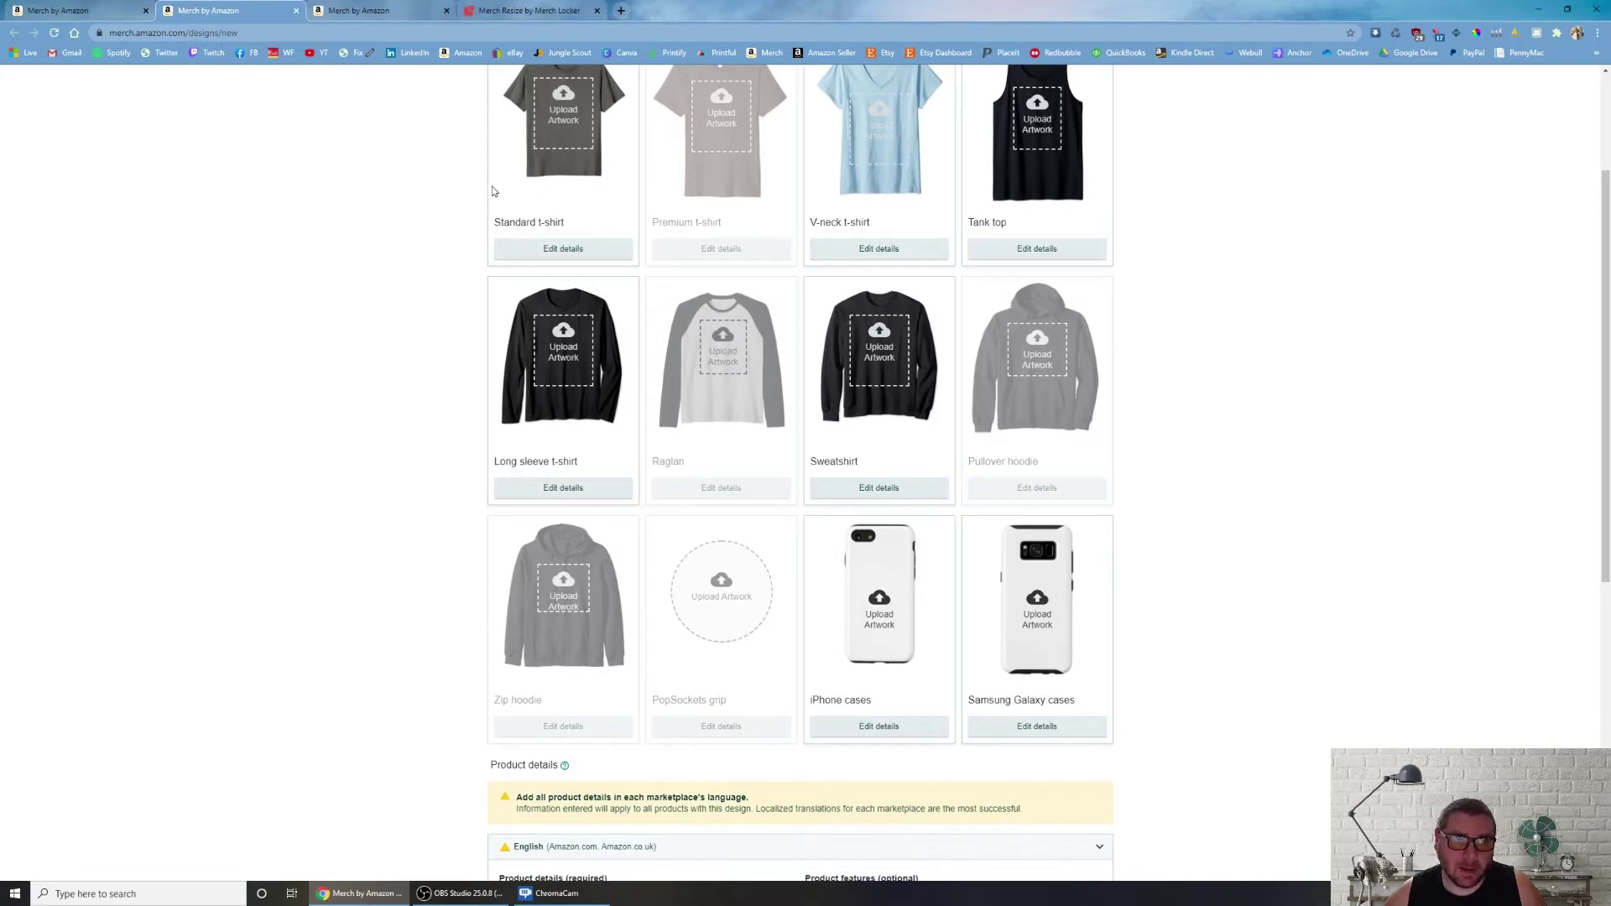
scroll(723, 428, "up", 2)
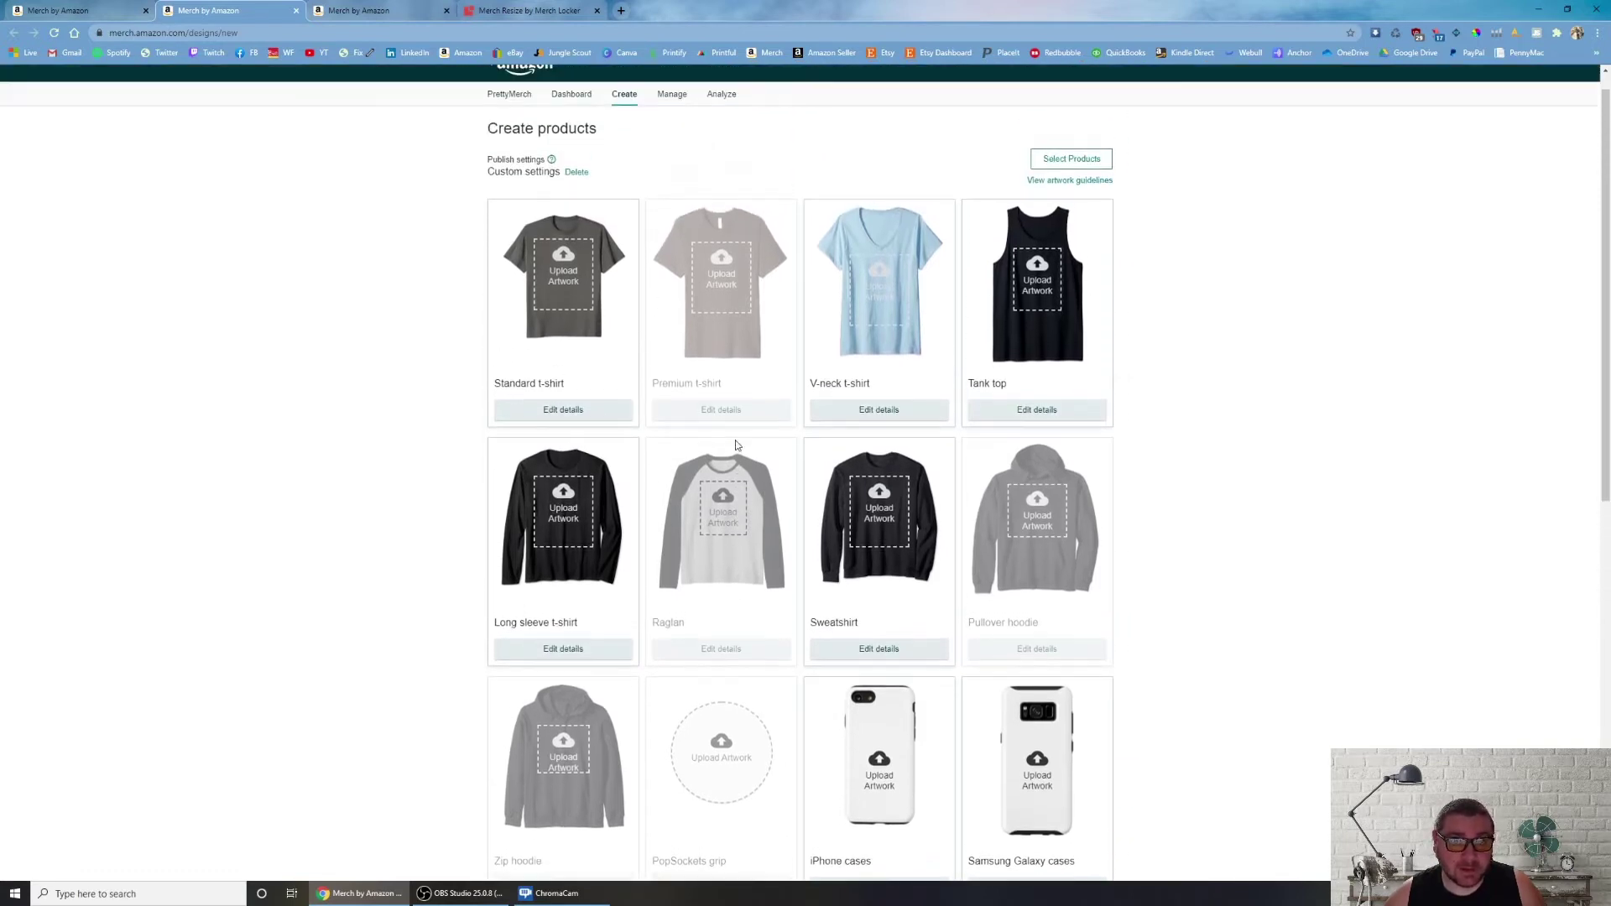
scroll(736, 441, "down", 3)
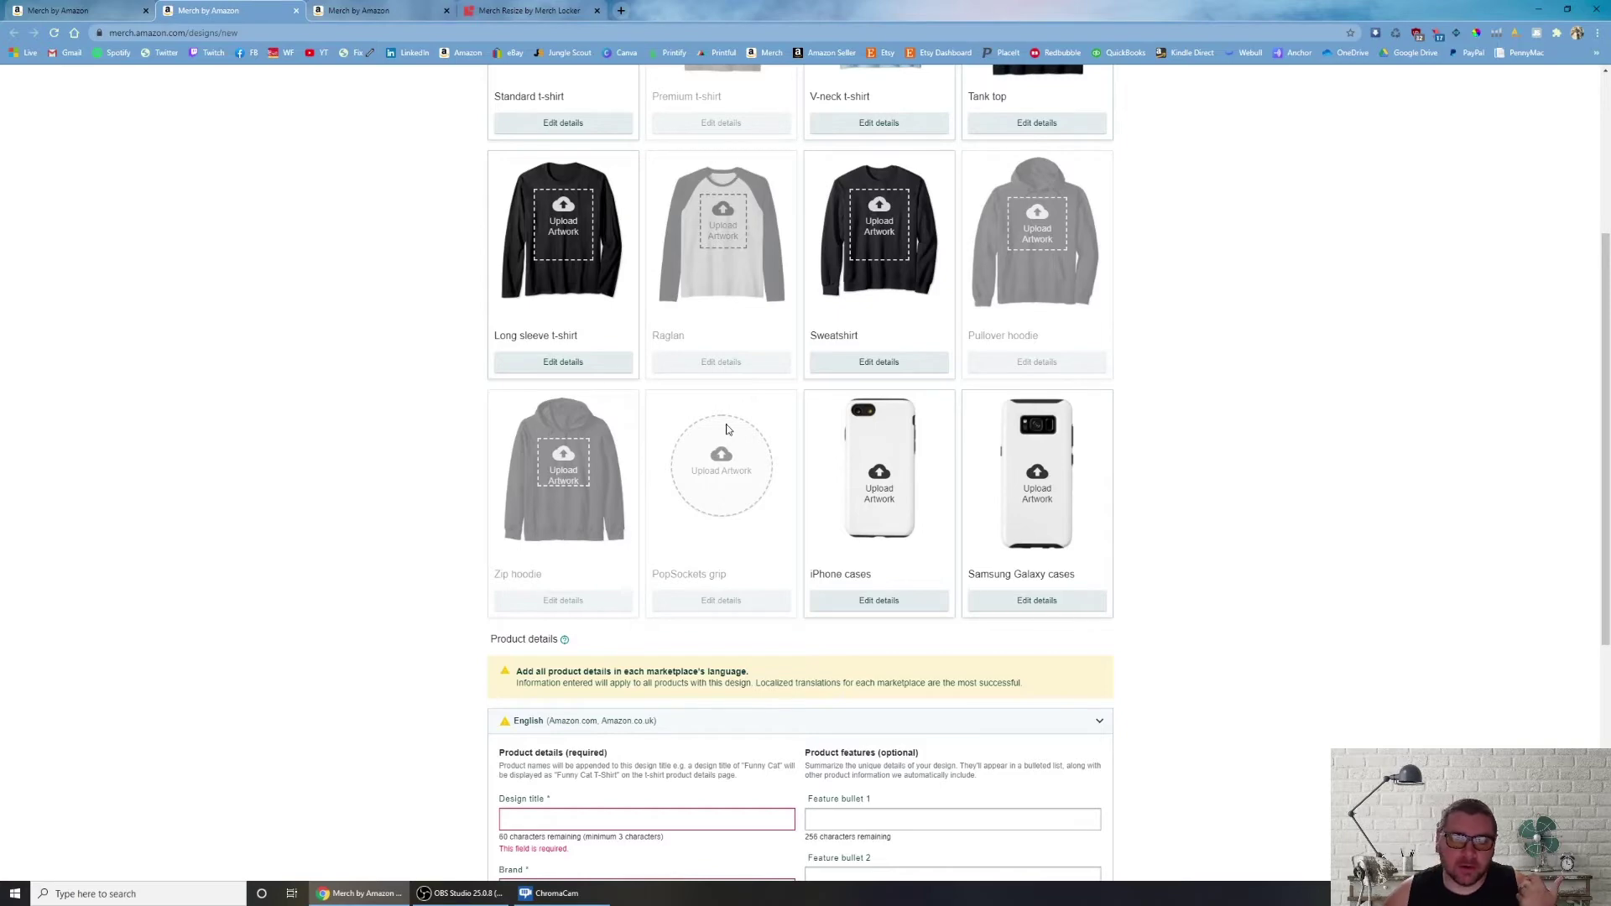
scroll(727, 429, "up", 4)
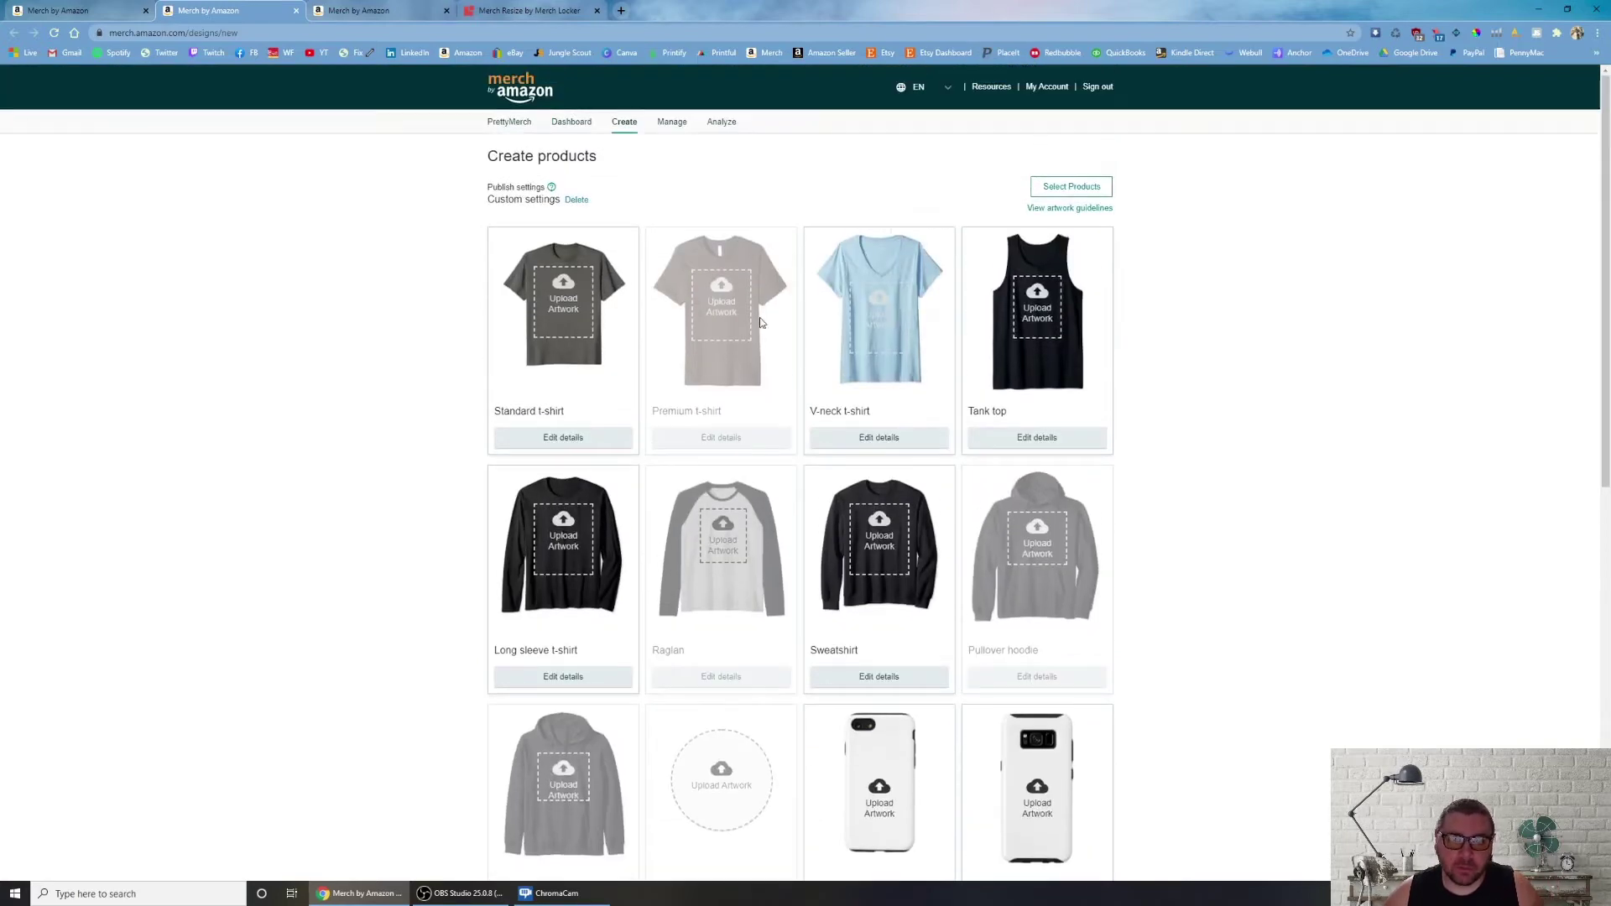
Cycle through the open tabs to the guidelines' Artwork Dimensions section, then reach Merch Resize.
left_click(518, 8)
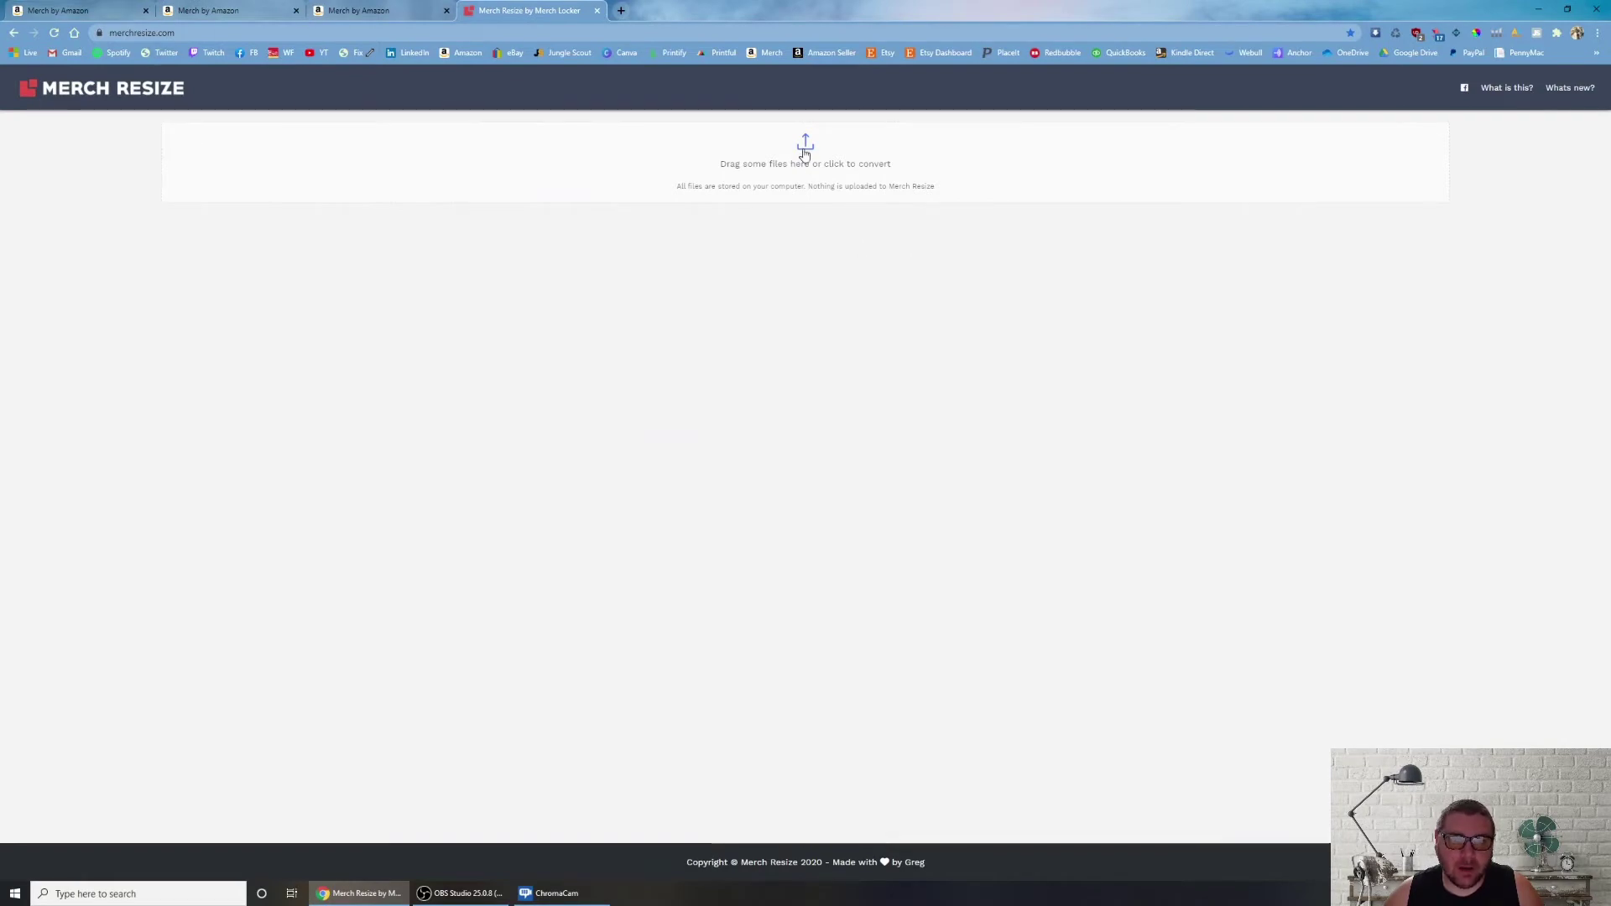
key("ctrl+2")
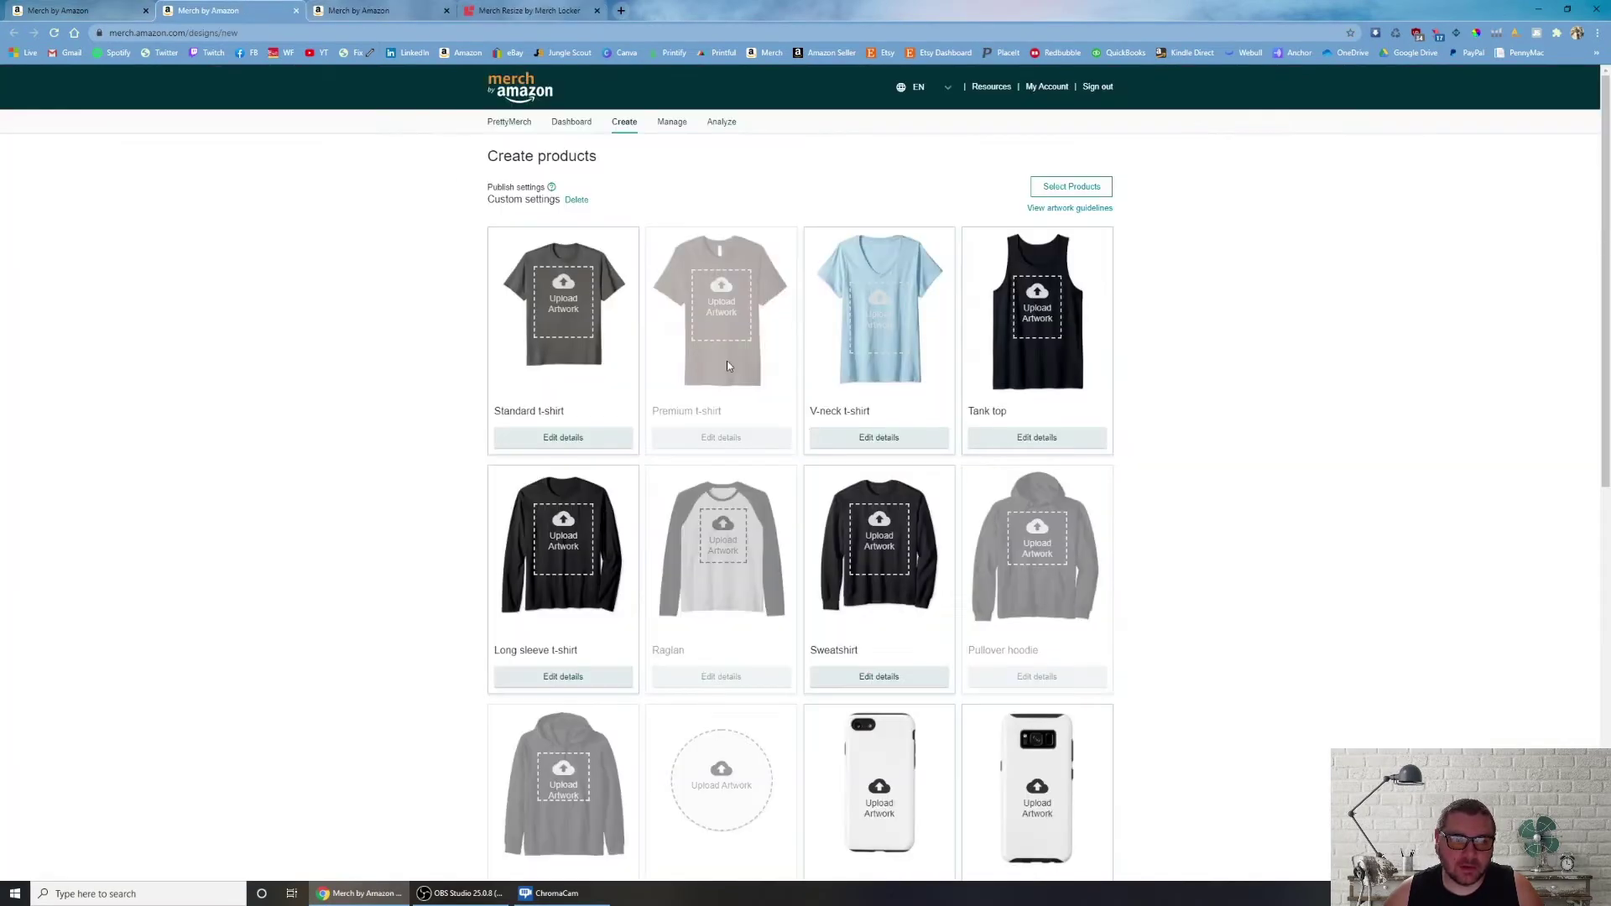
key("ctrl+1")
key("ctrl+2")
key("ctrl+3")
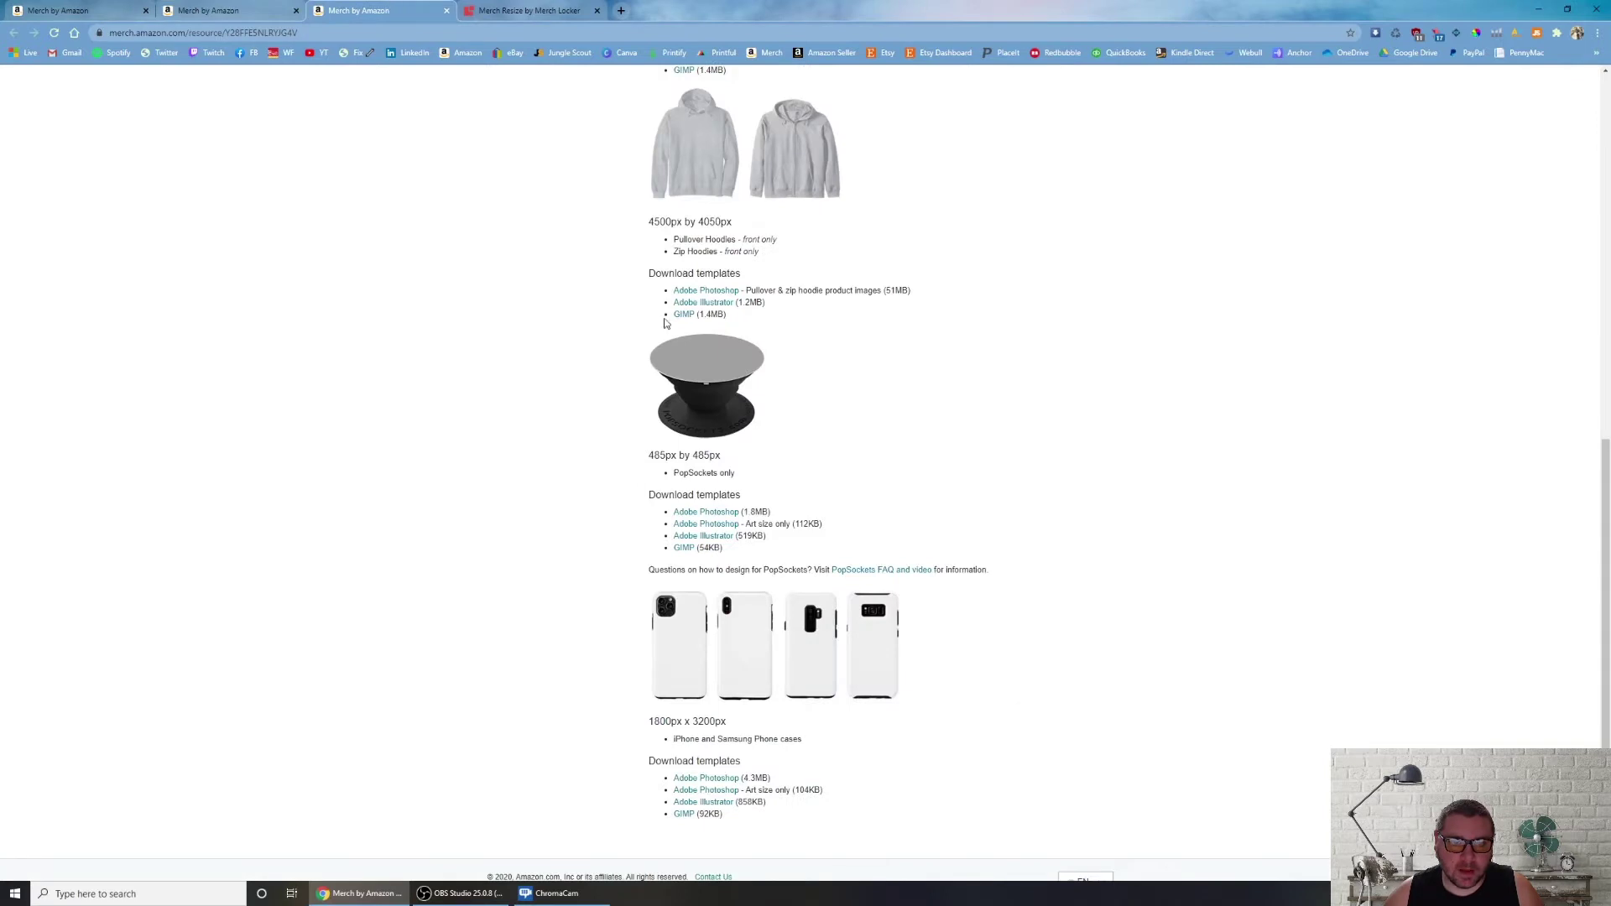
scroll(702, 252, "up", 5)
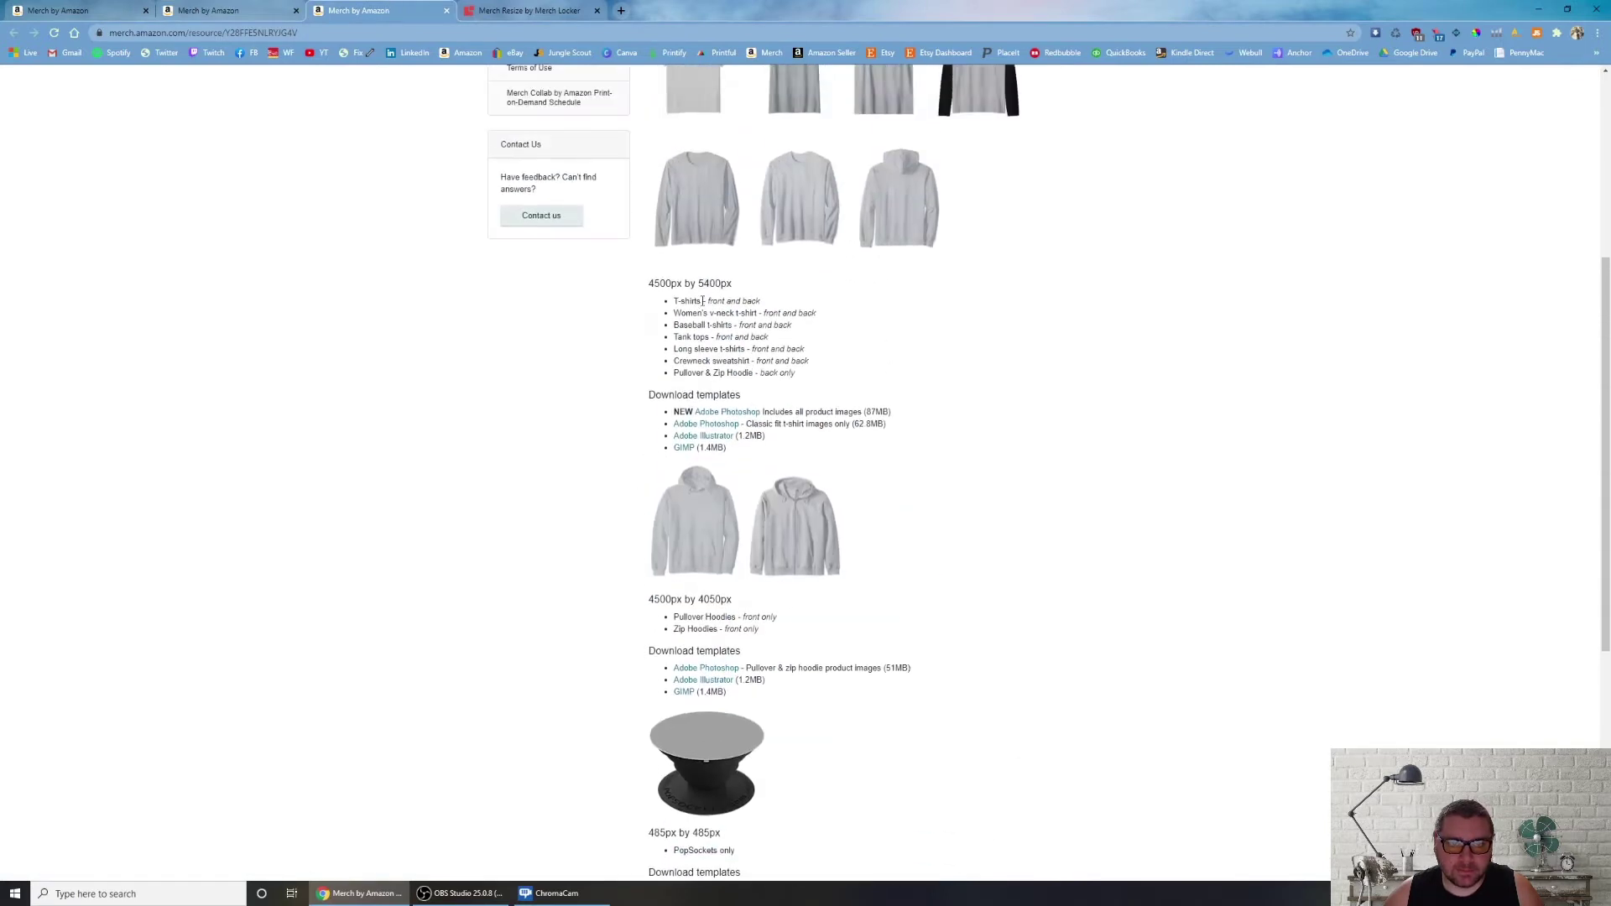
scroll(739, 329, "up", 2)
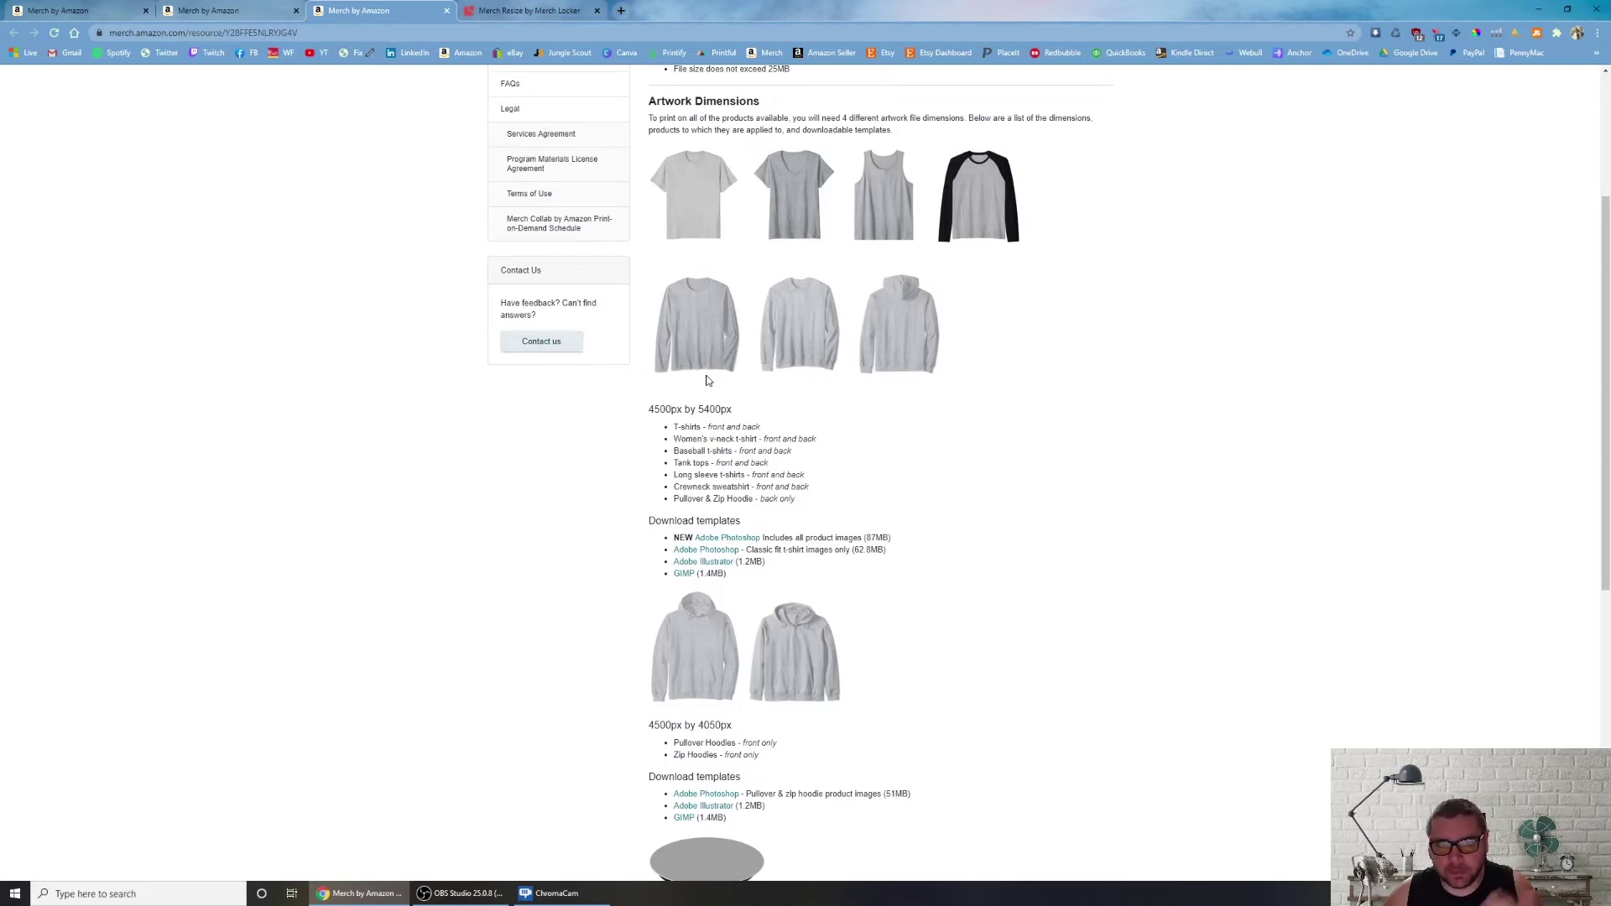
left_click(537, 11)
Load the Book Day Merch image file into Merch Resize.
left_click(827, 149)
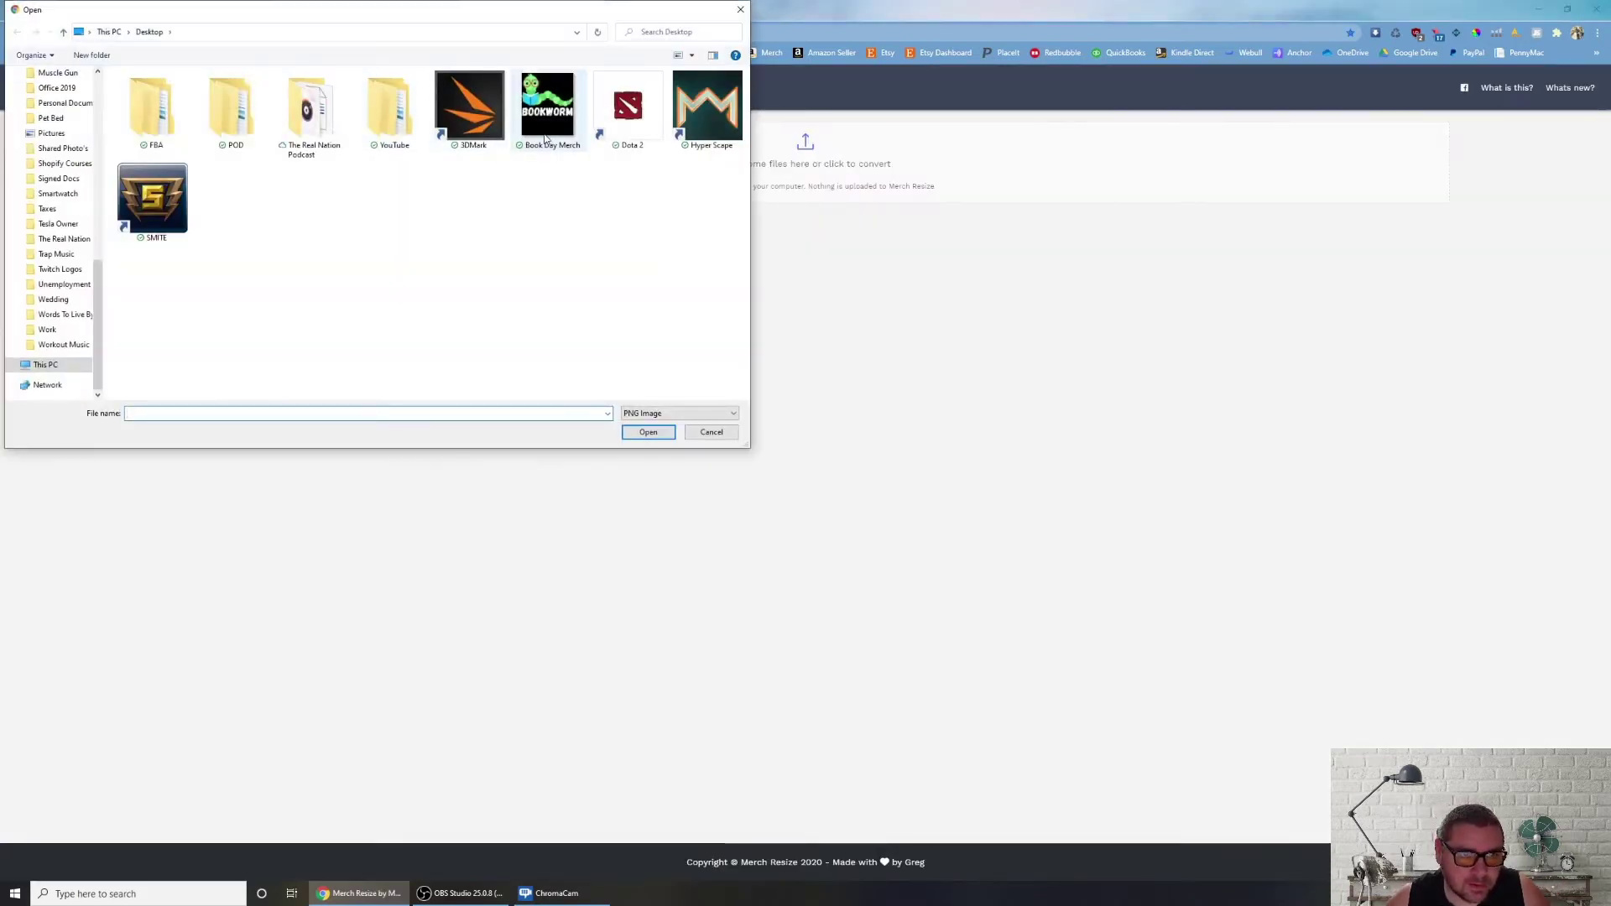
left_click(545, 139)
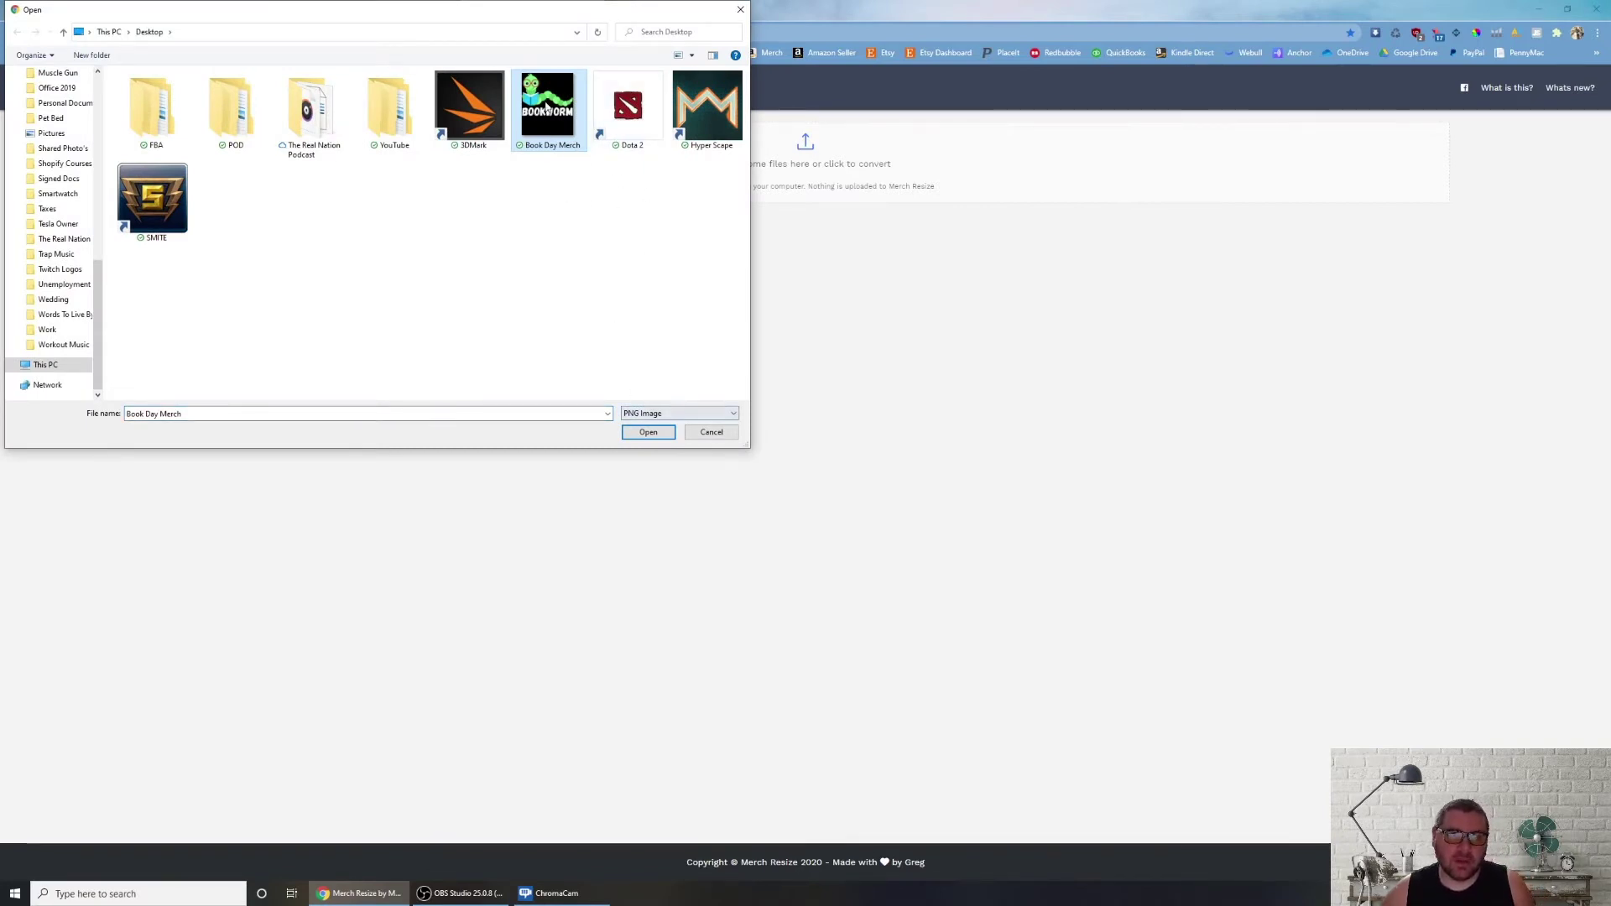
left_click(658, 434)
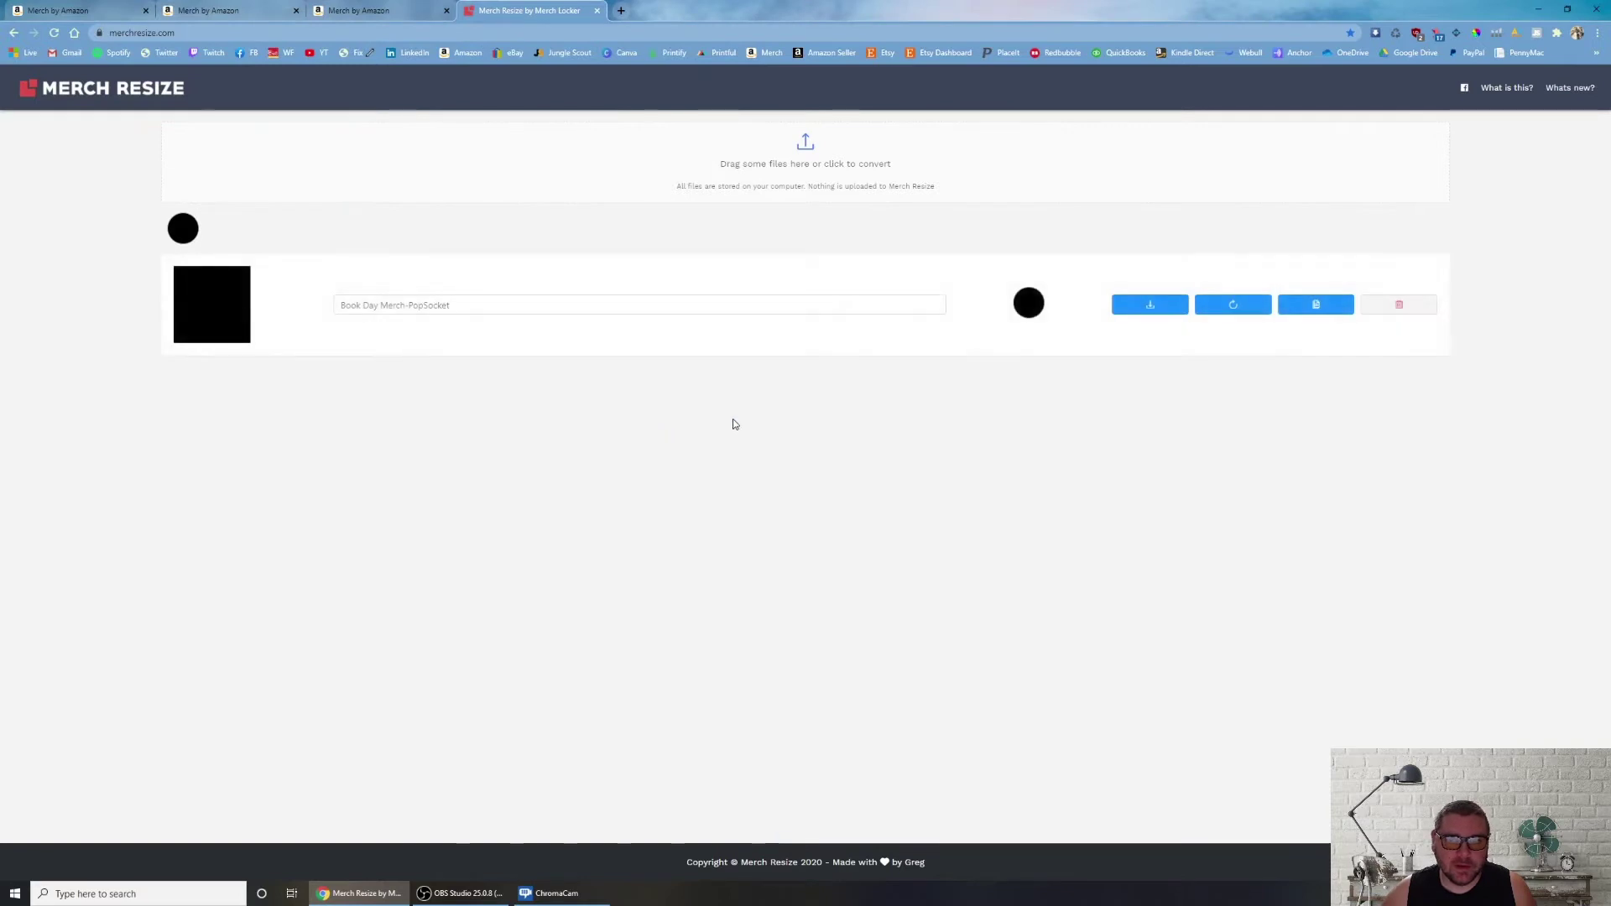
Check the output product type list, leave it on PopSocket, and return to Create products.
left_click(1254, 228)
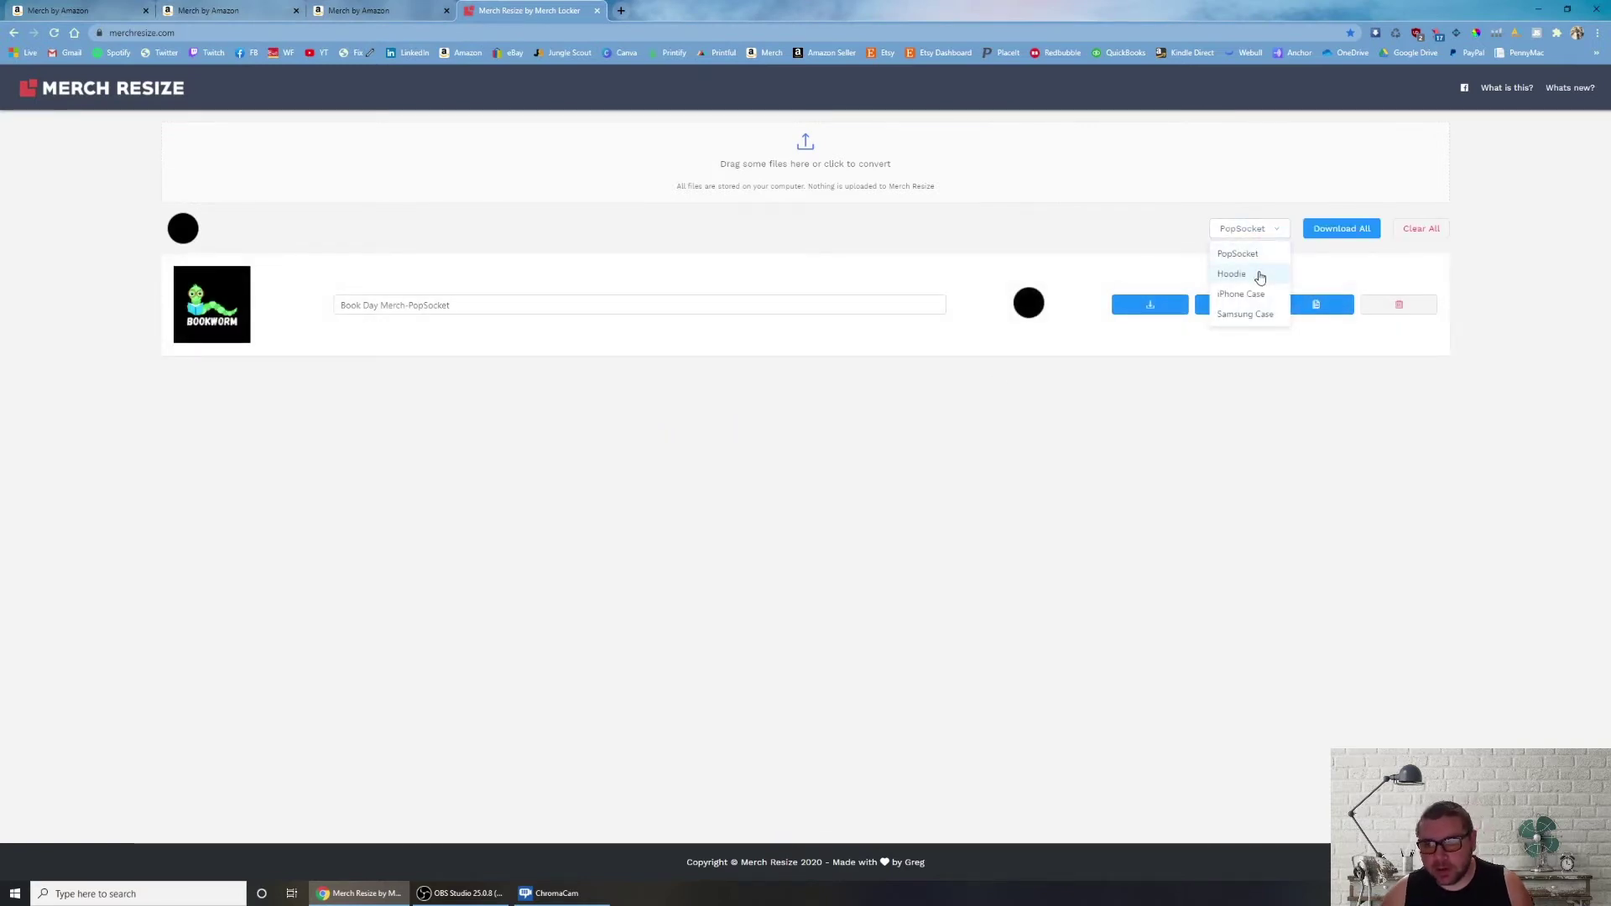
left_click(1277, 342)
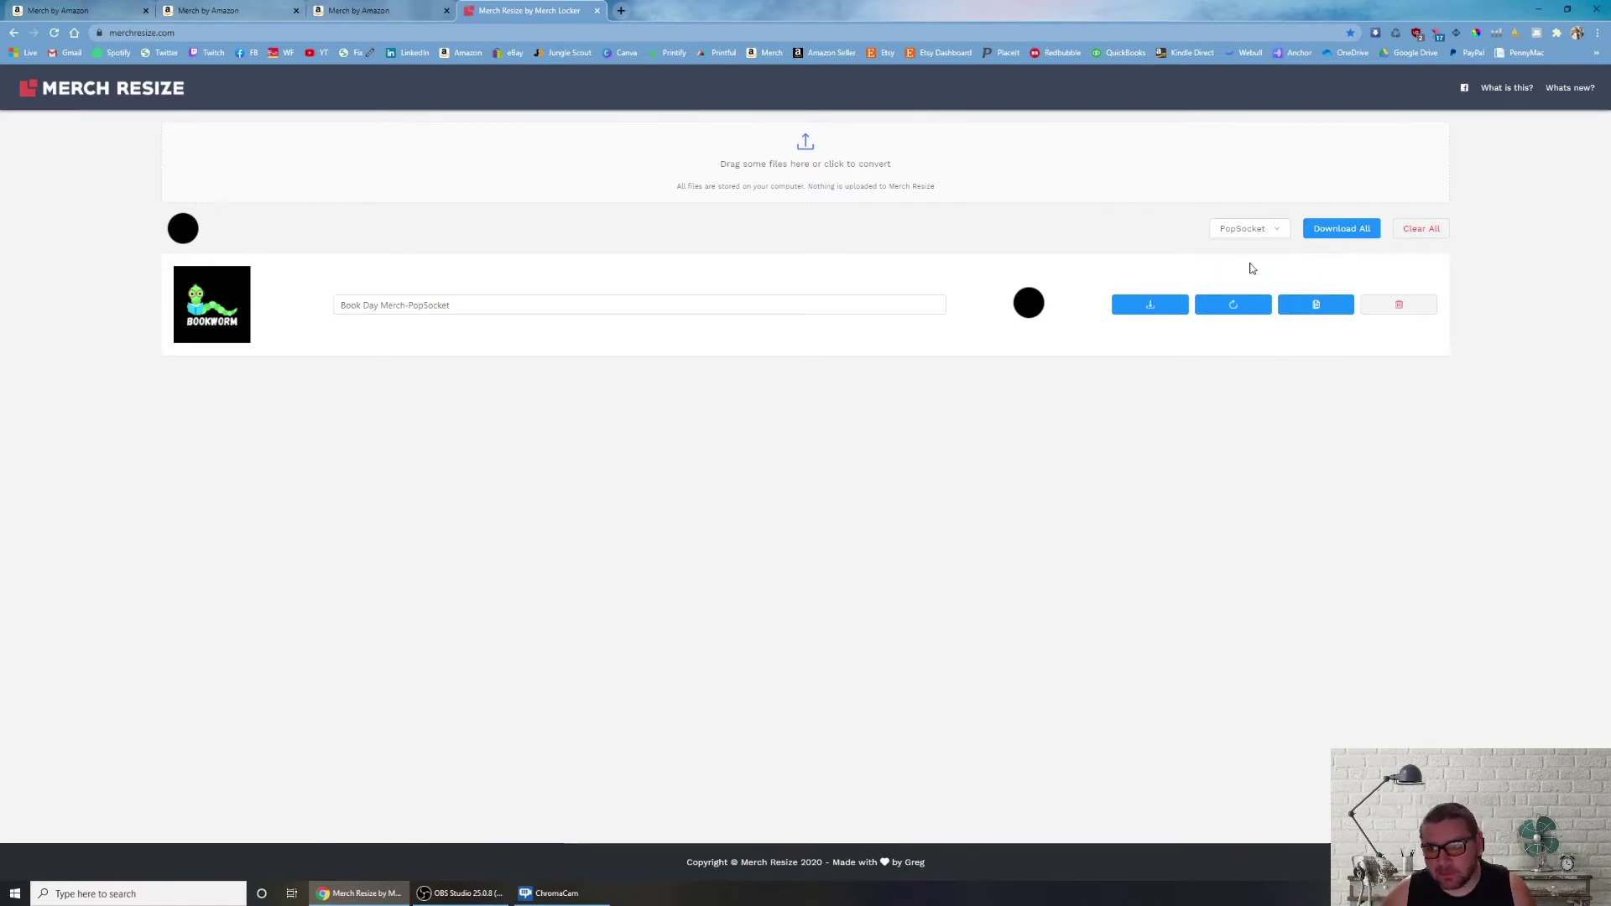
left_click(1243, 238)
left_click(1243, 255)
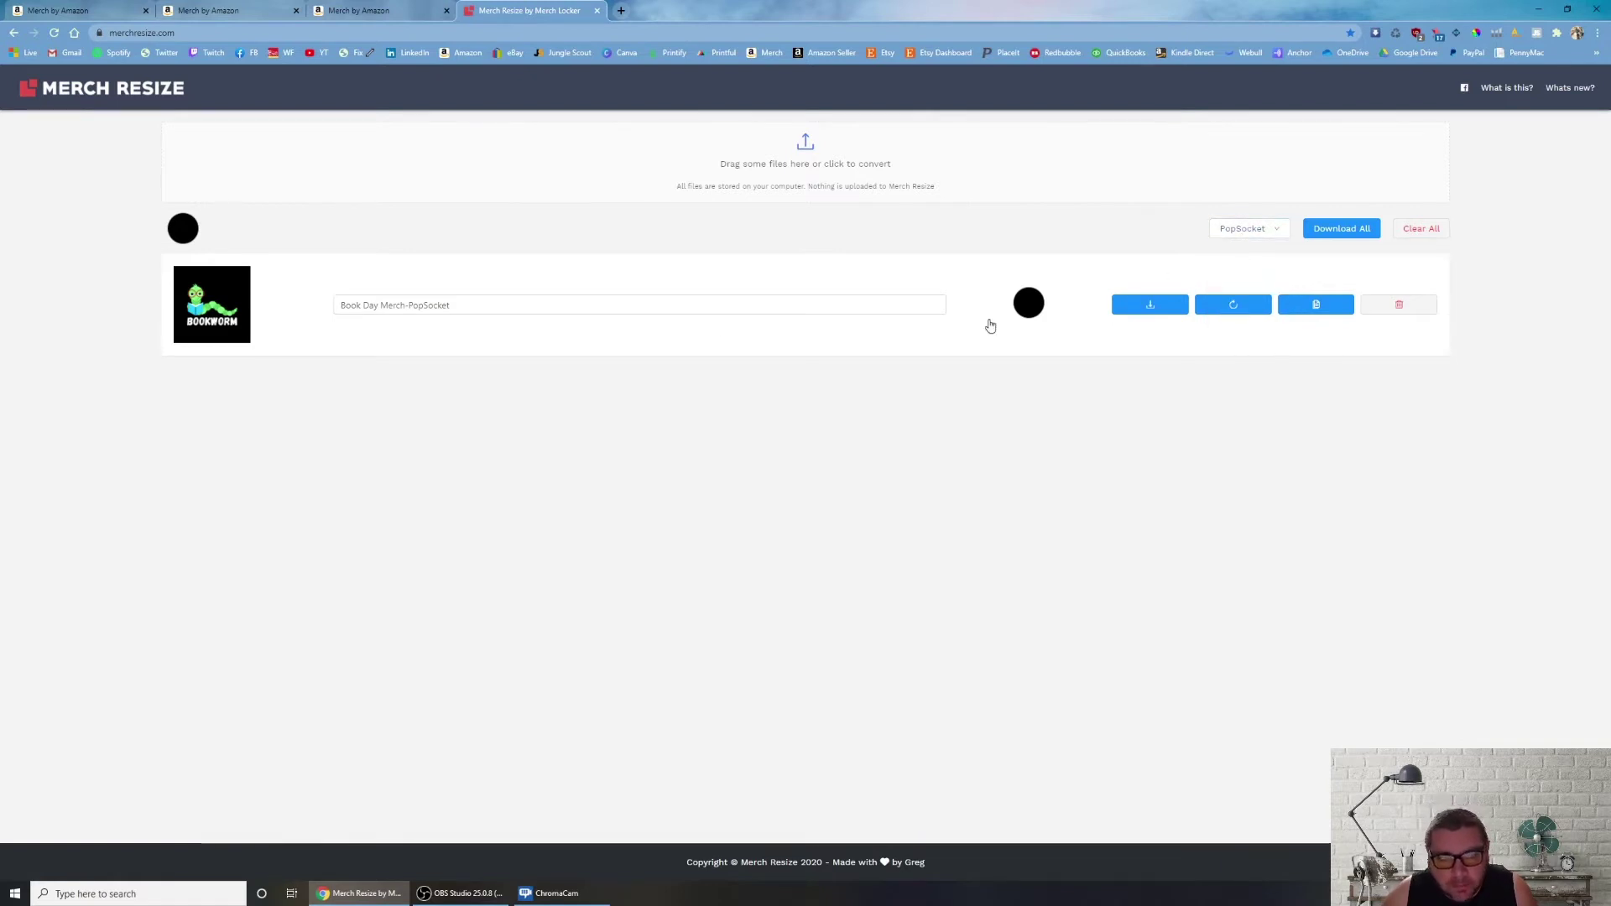
mouse_move(260, 315)
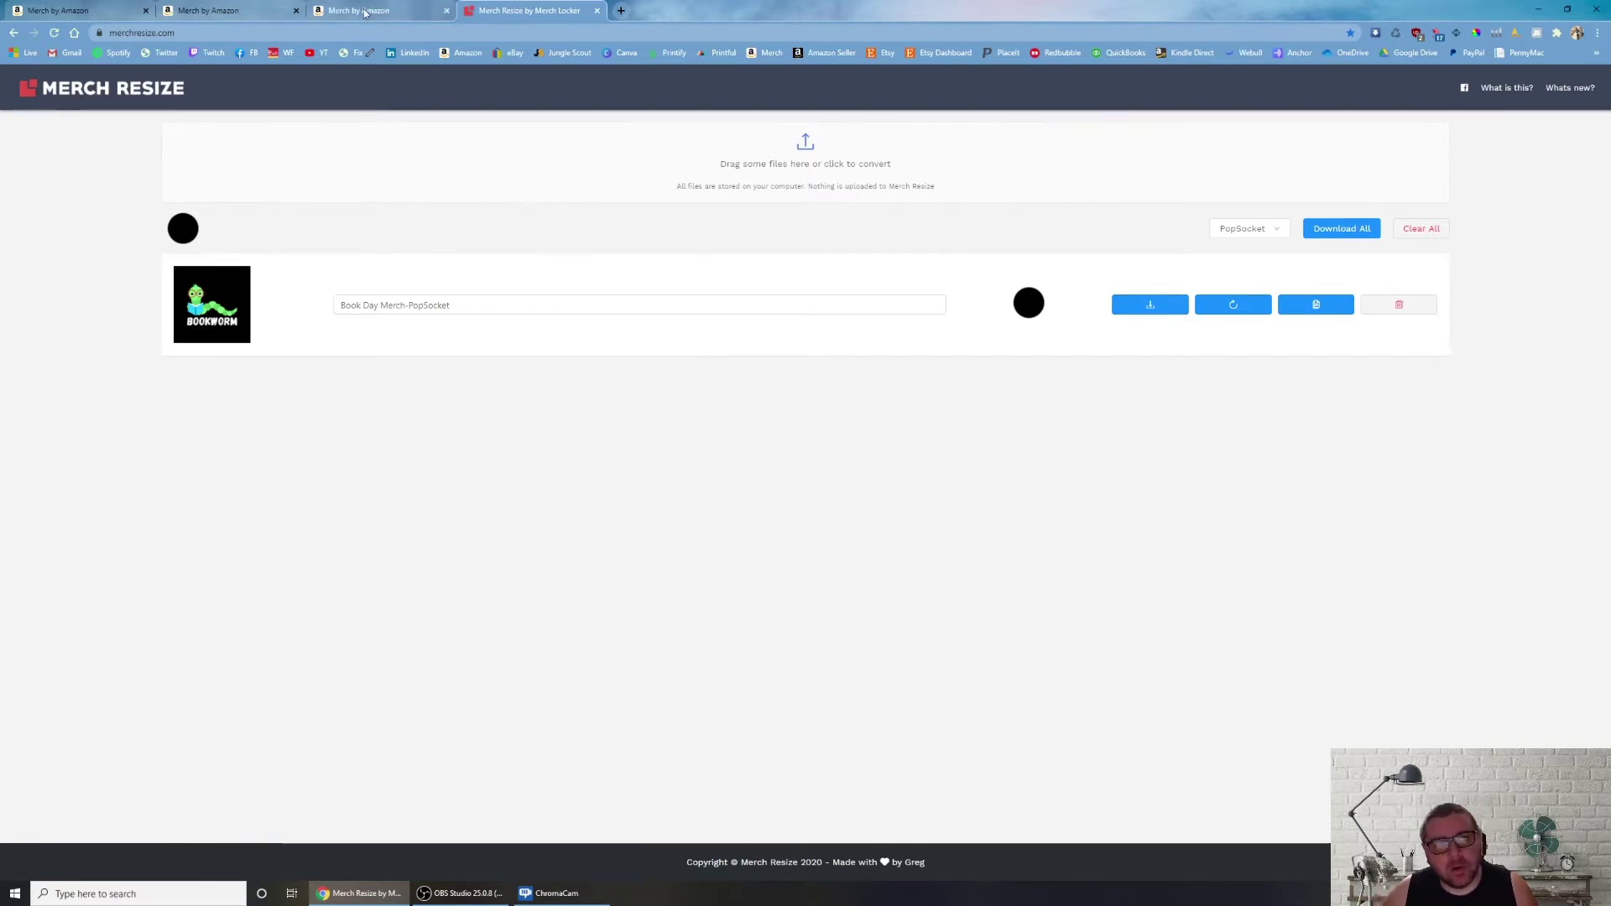
left_click(1264, 231)
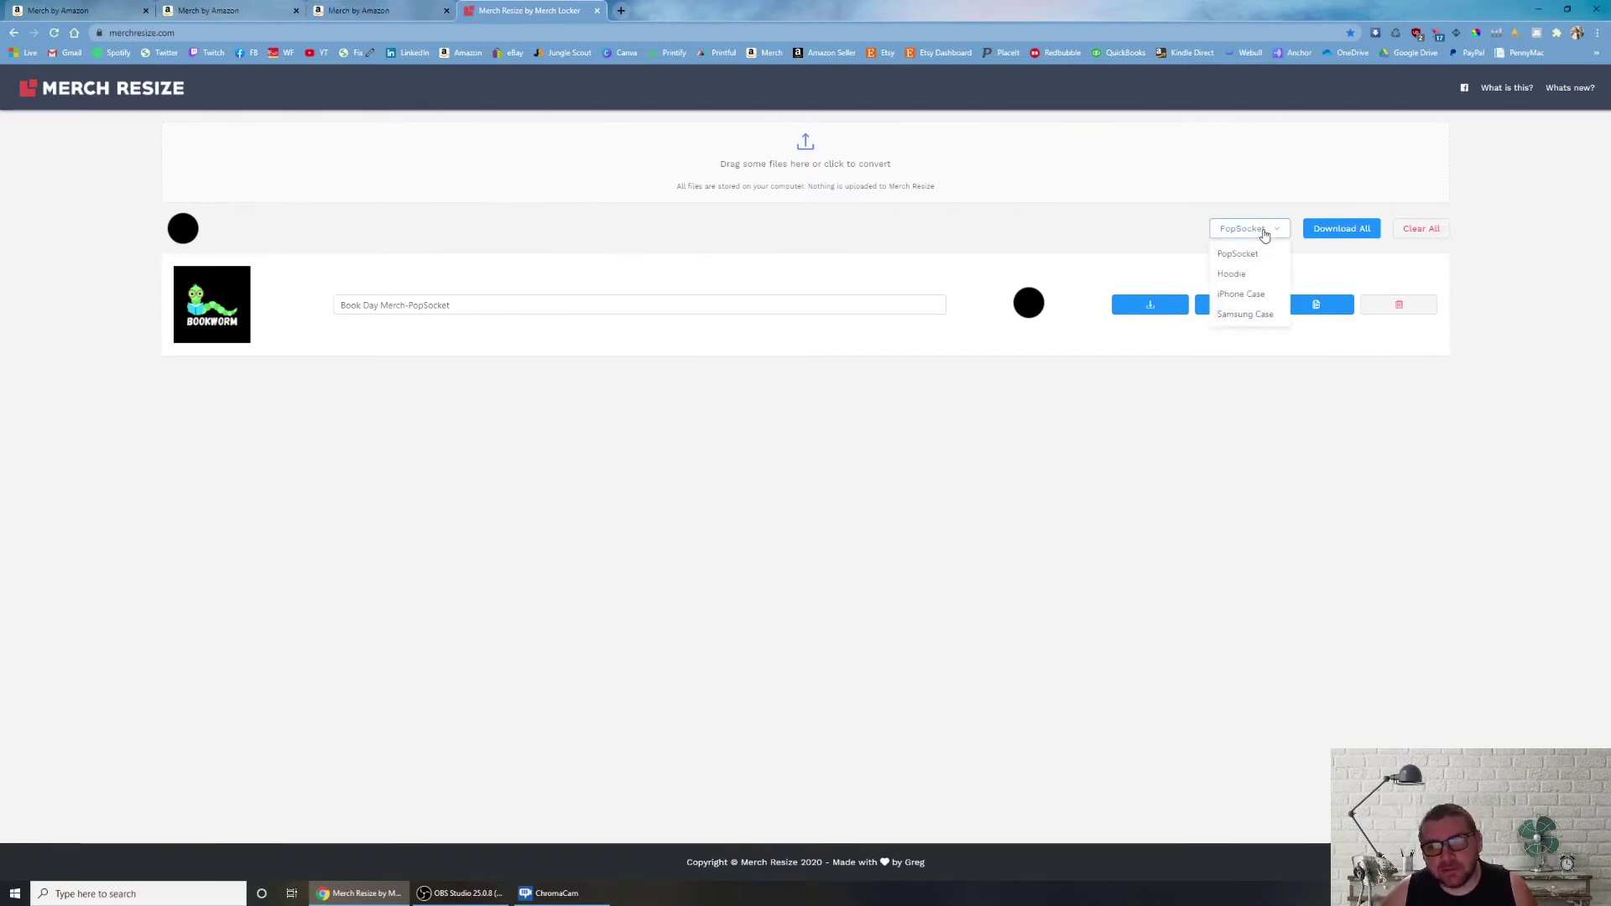
left_click(996, 216)
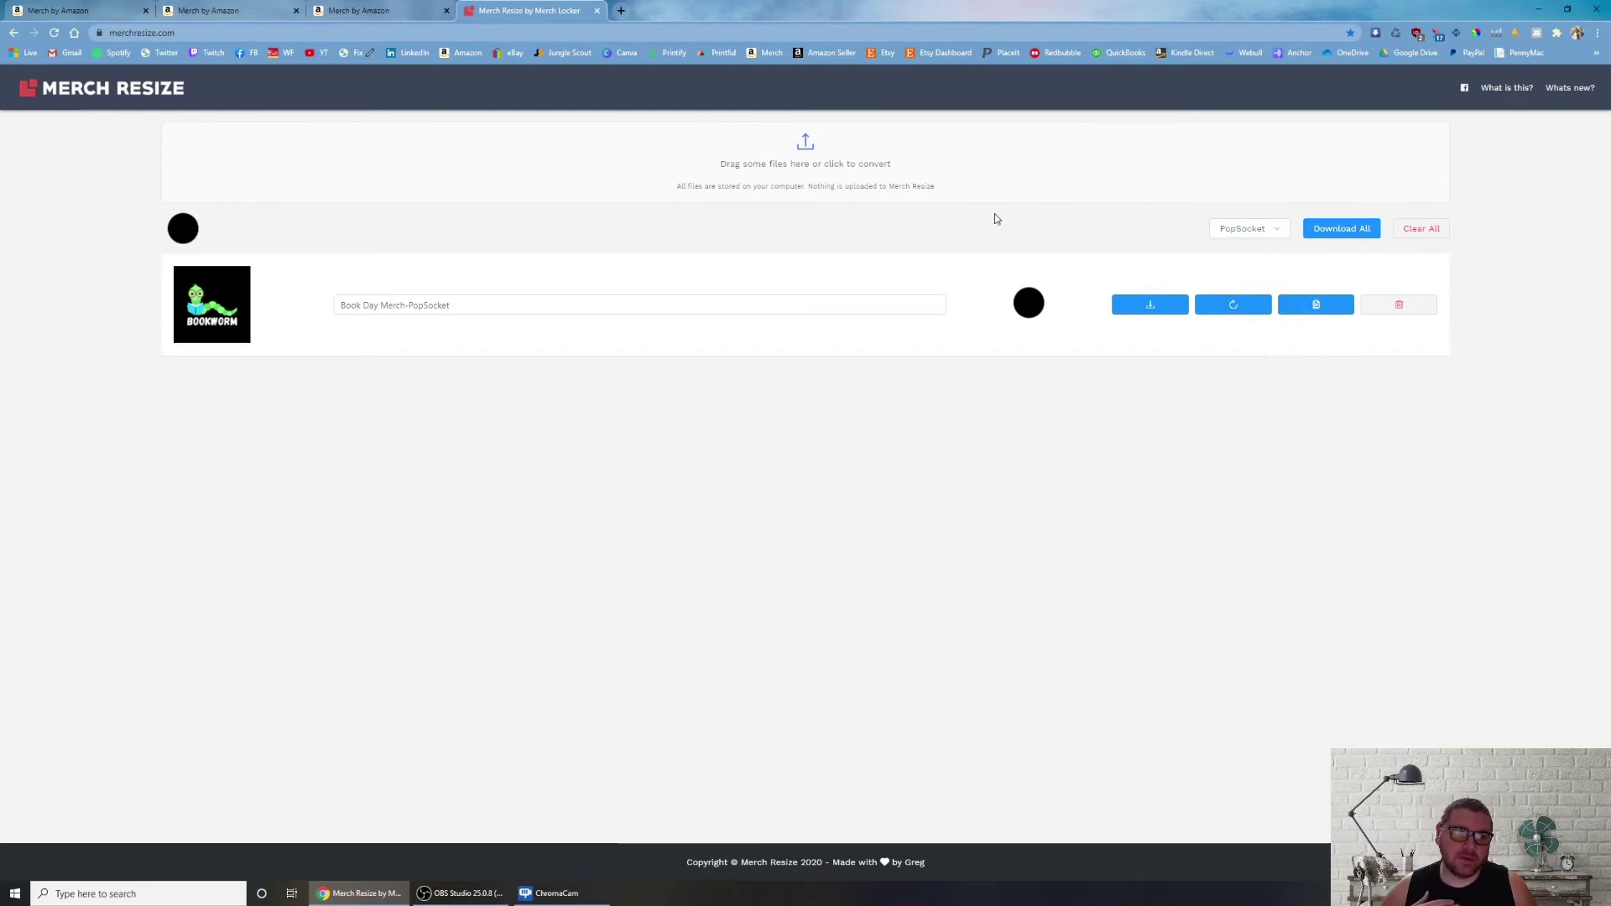
left_click(210, 10)
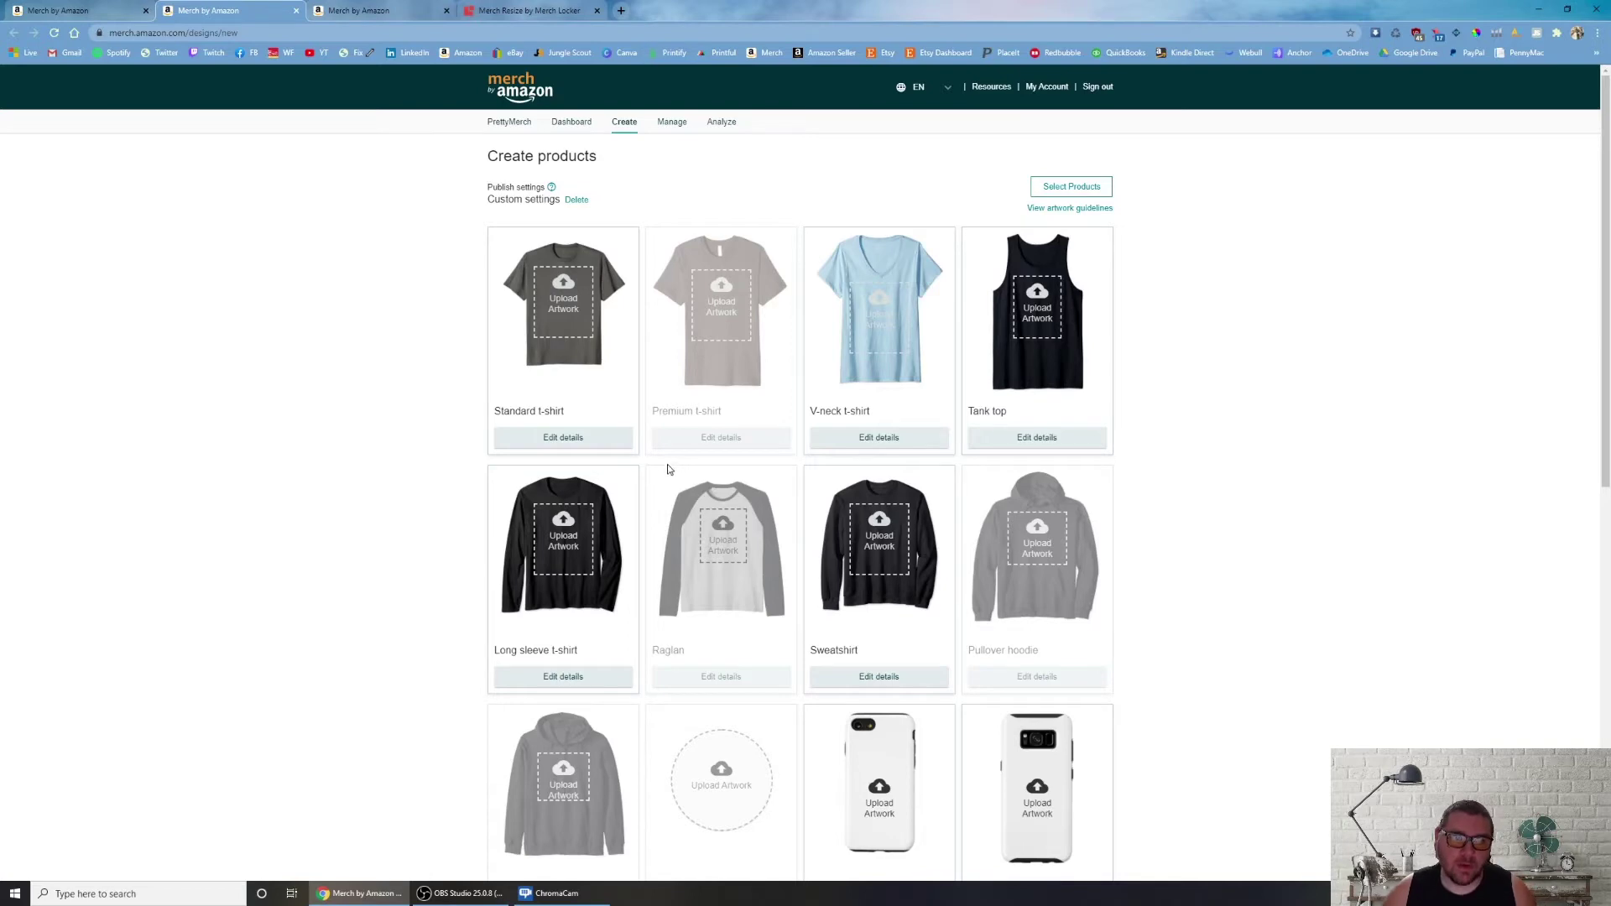
Show Standard t-shirt details: Men, Women and Youth fits with a $13.99 list price.
scroll(657, 479, "down", 5)
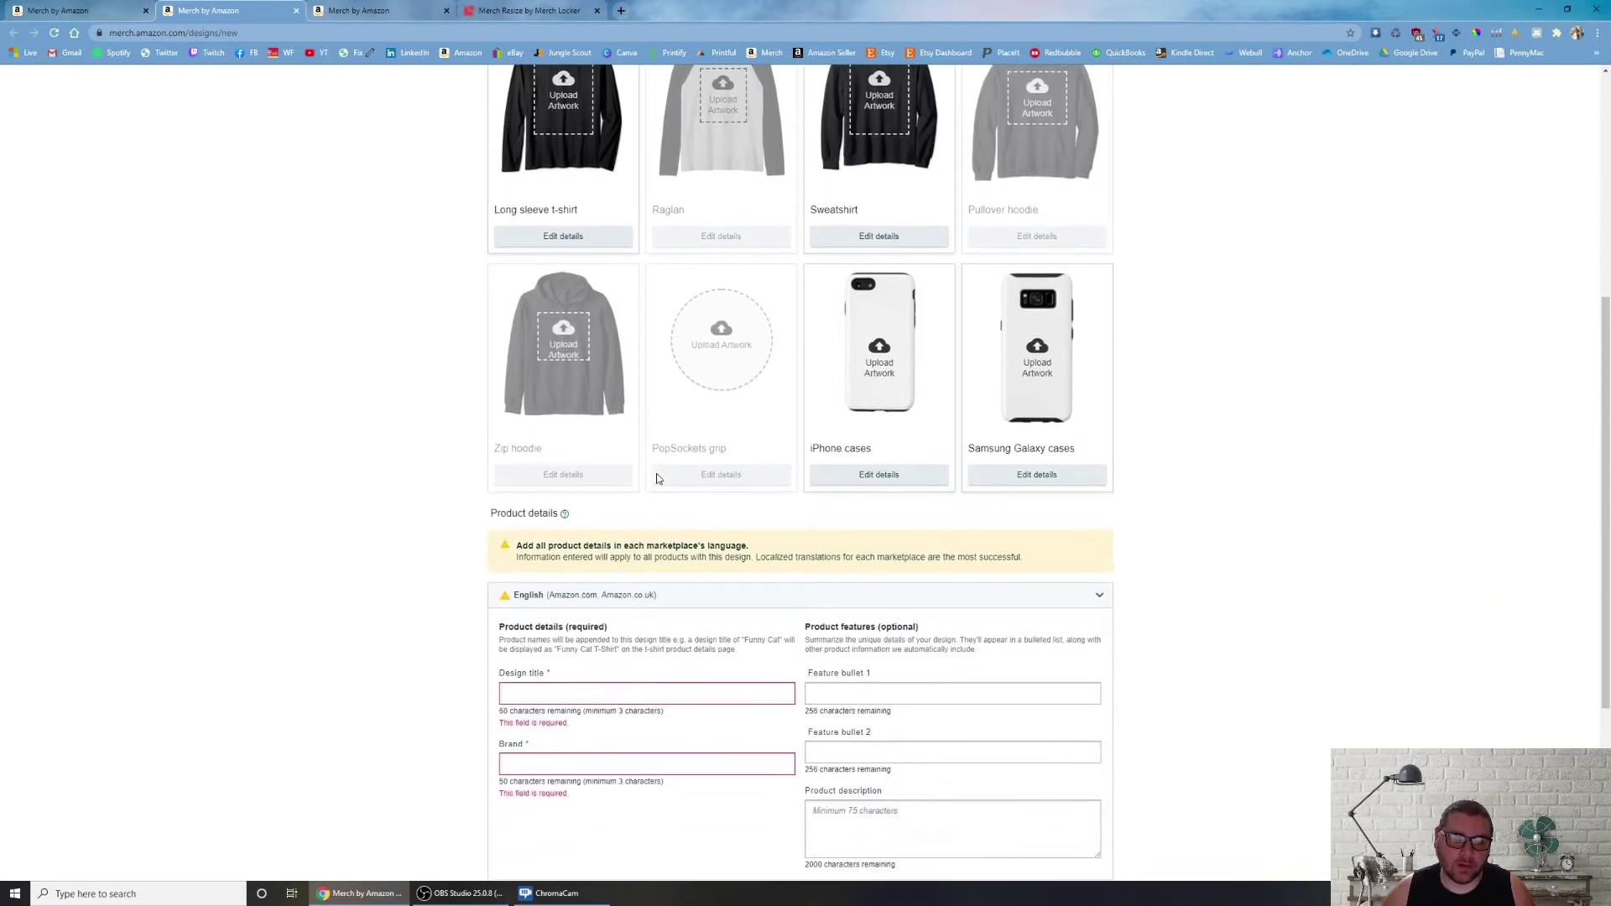
scroll(663, 491, "up", 5)
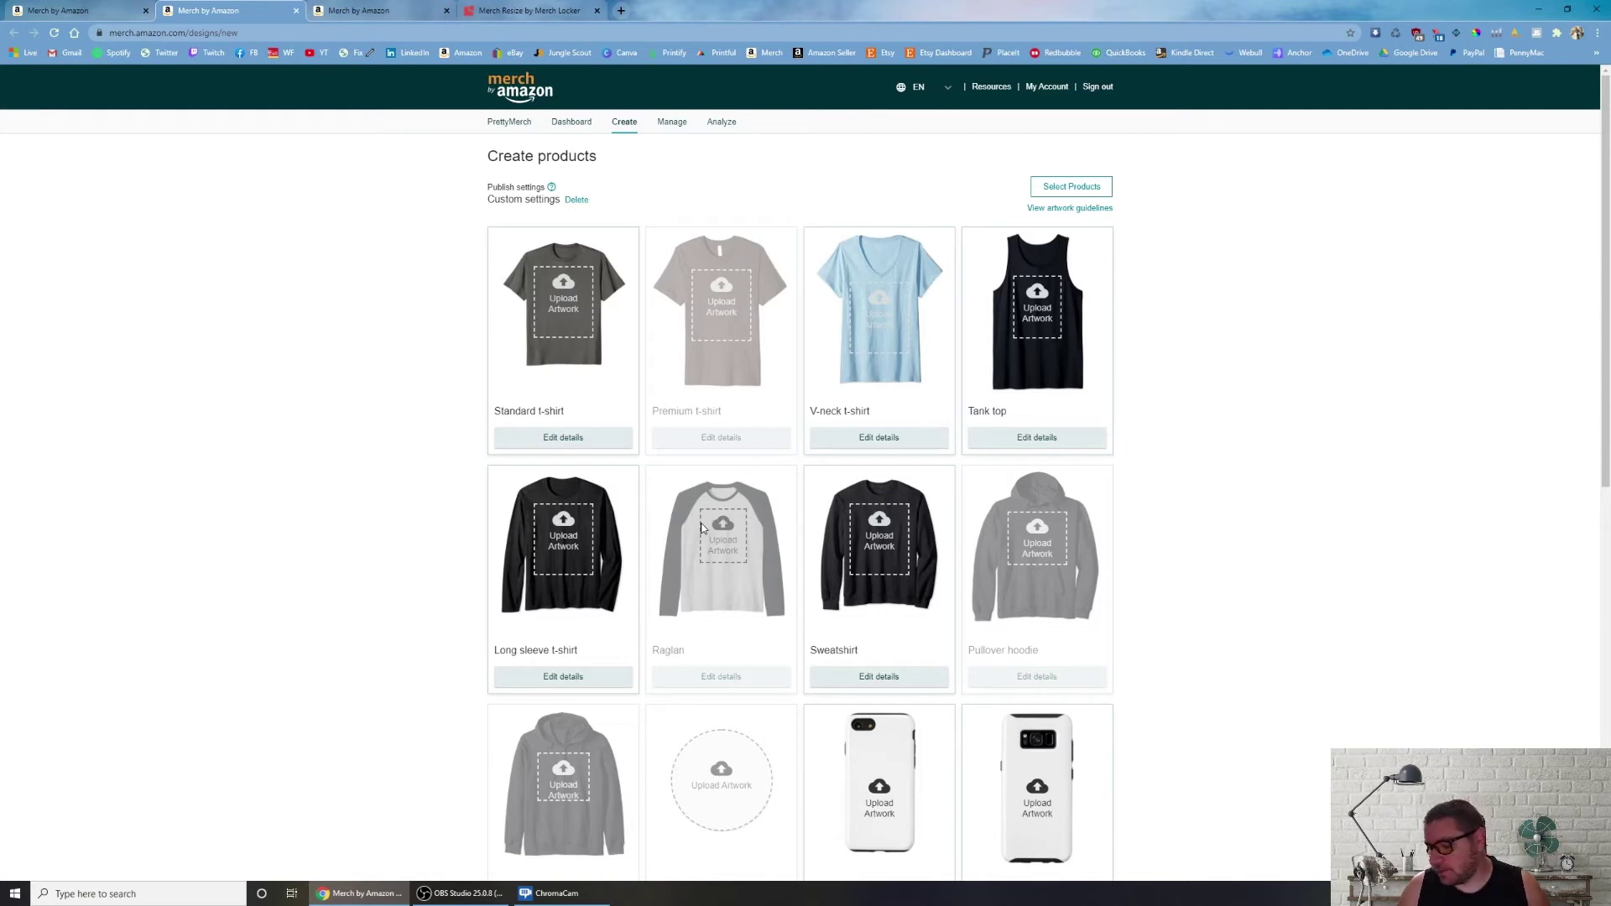
left_click(621, 440)
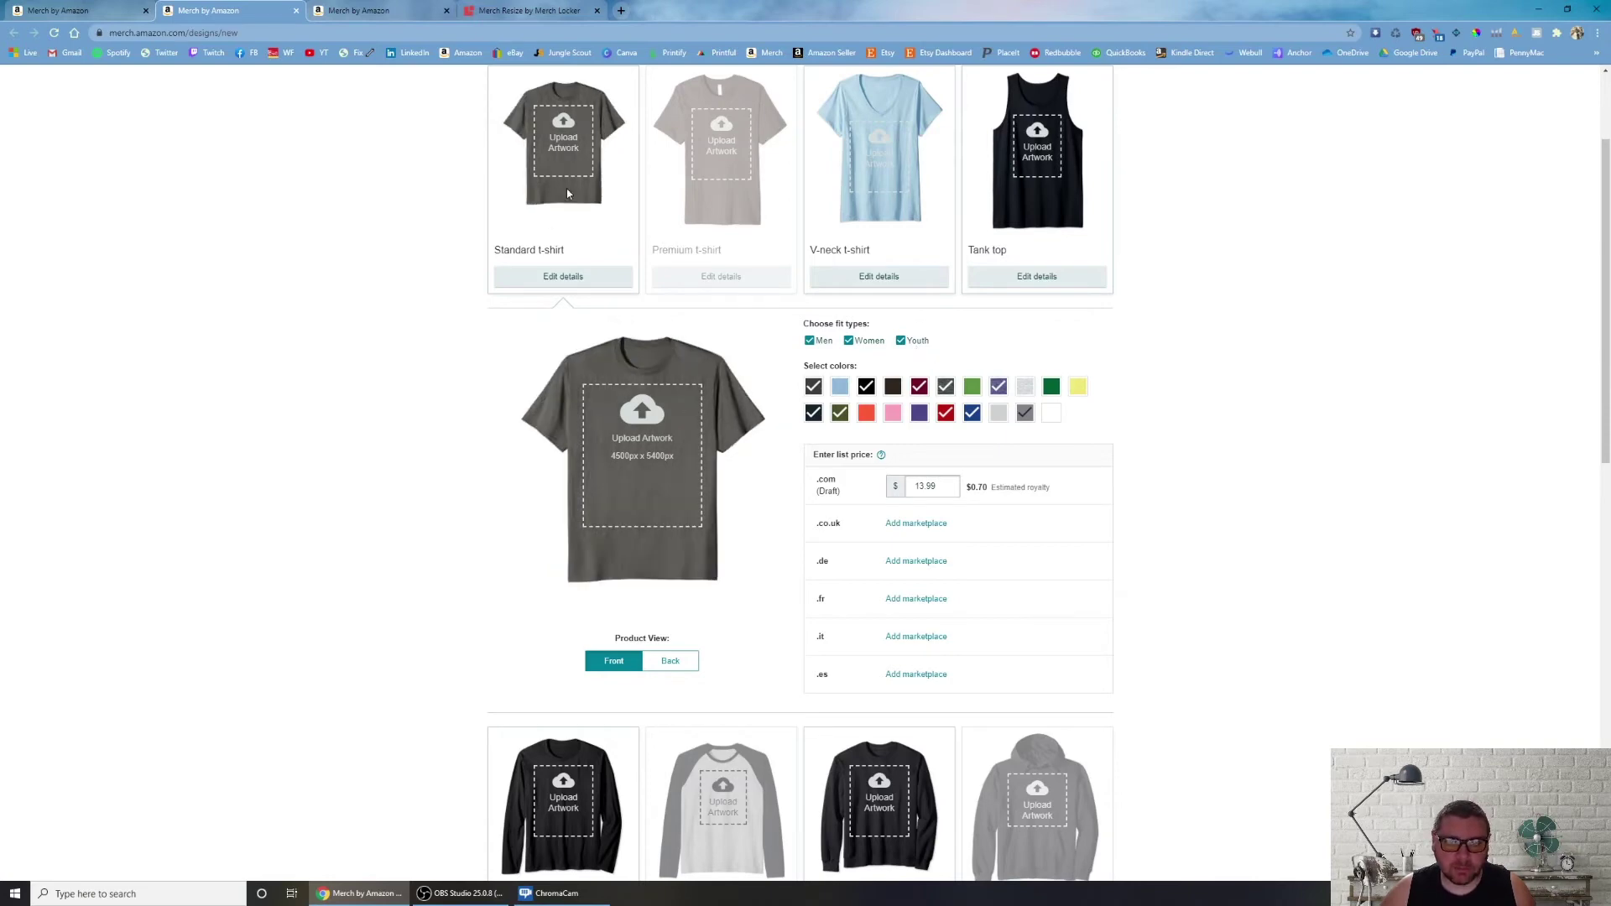
Save the Standard t-shirt's fits, colours and $13.99 price as the publish settings.
scroll(769, 512, "down", 7)
scroll(770, 510, "down", 5)
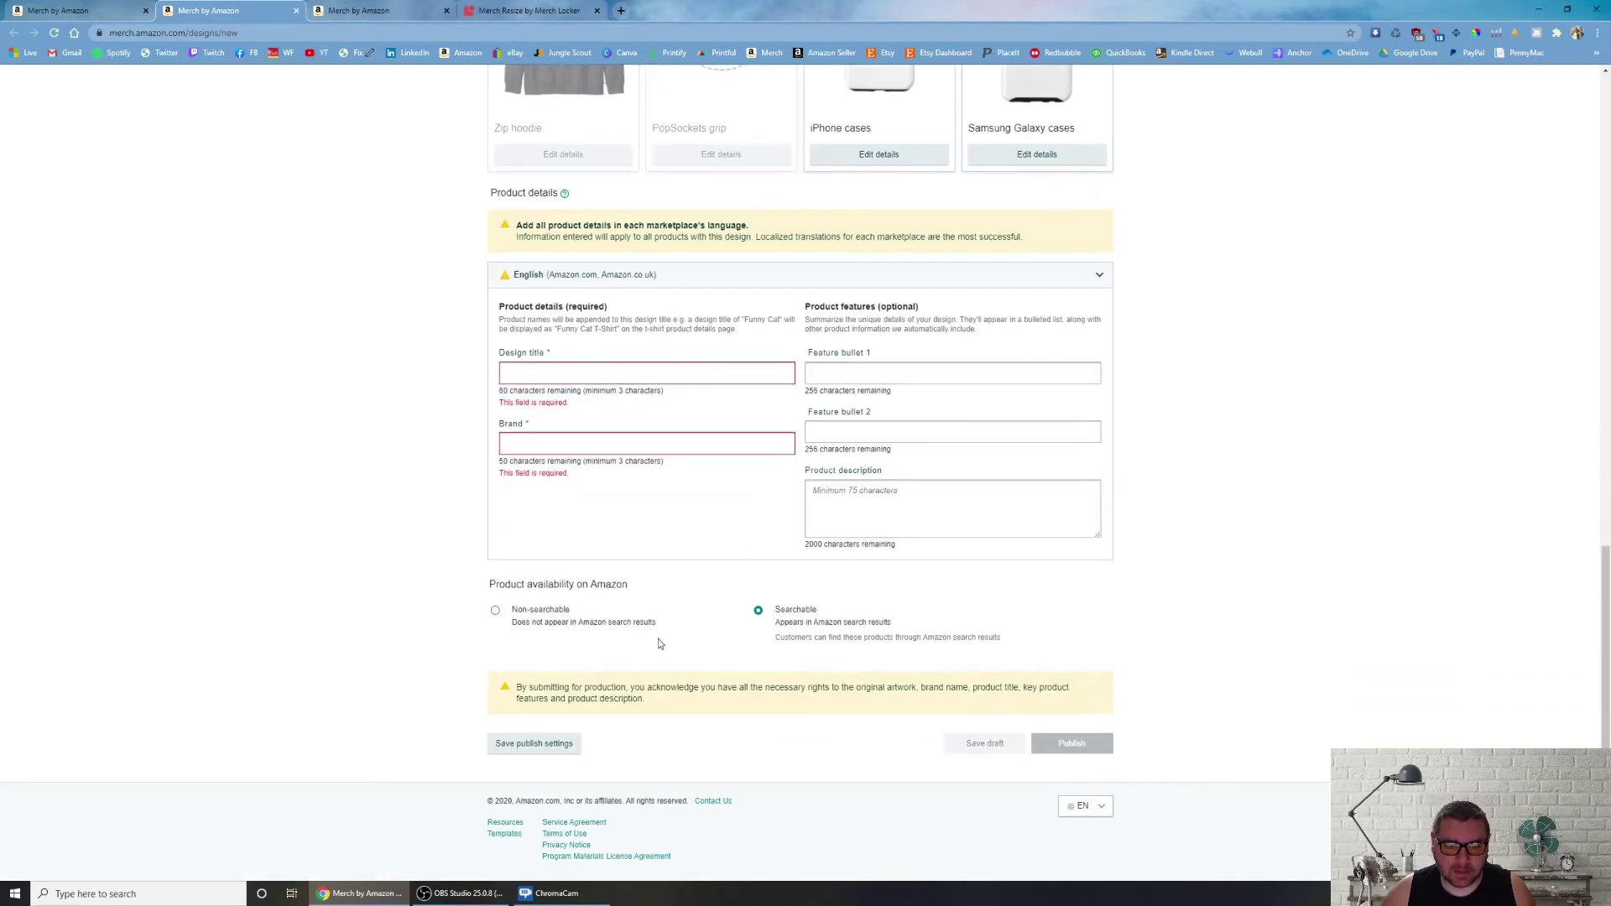
left_click(533, 744)
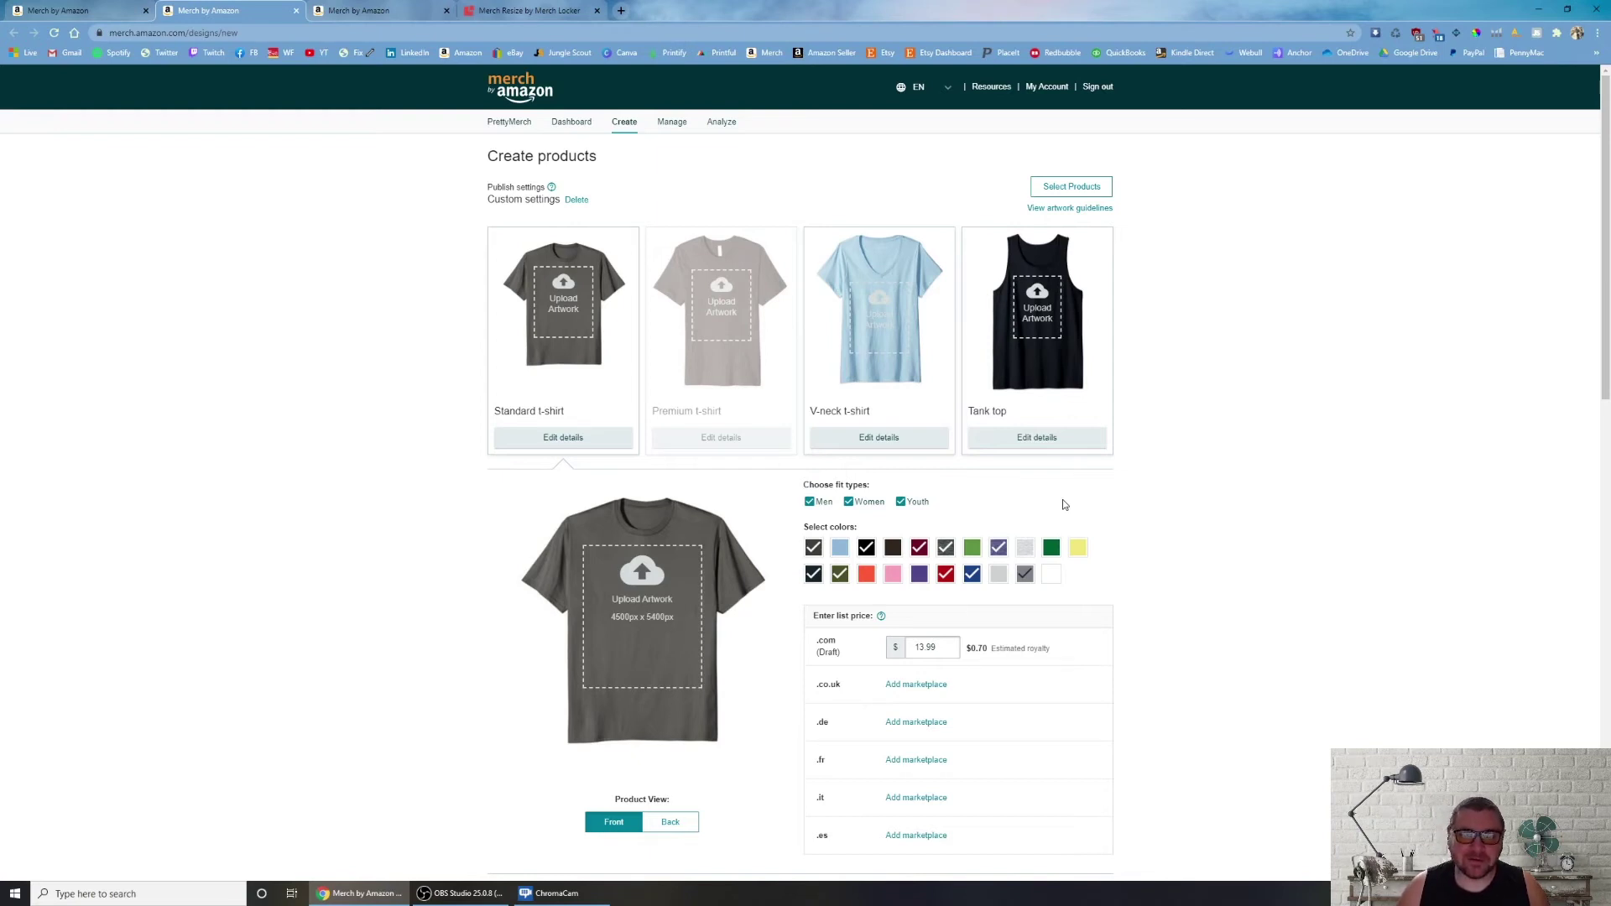
left_click(919, 439)
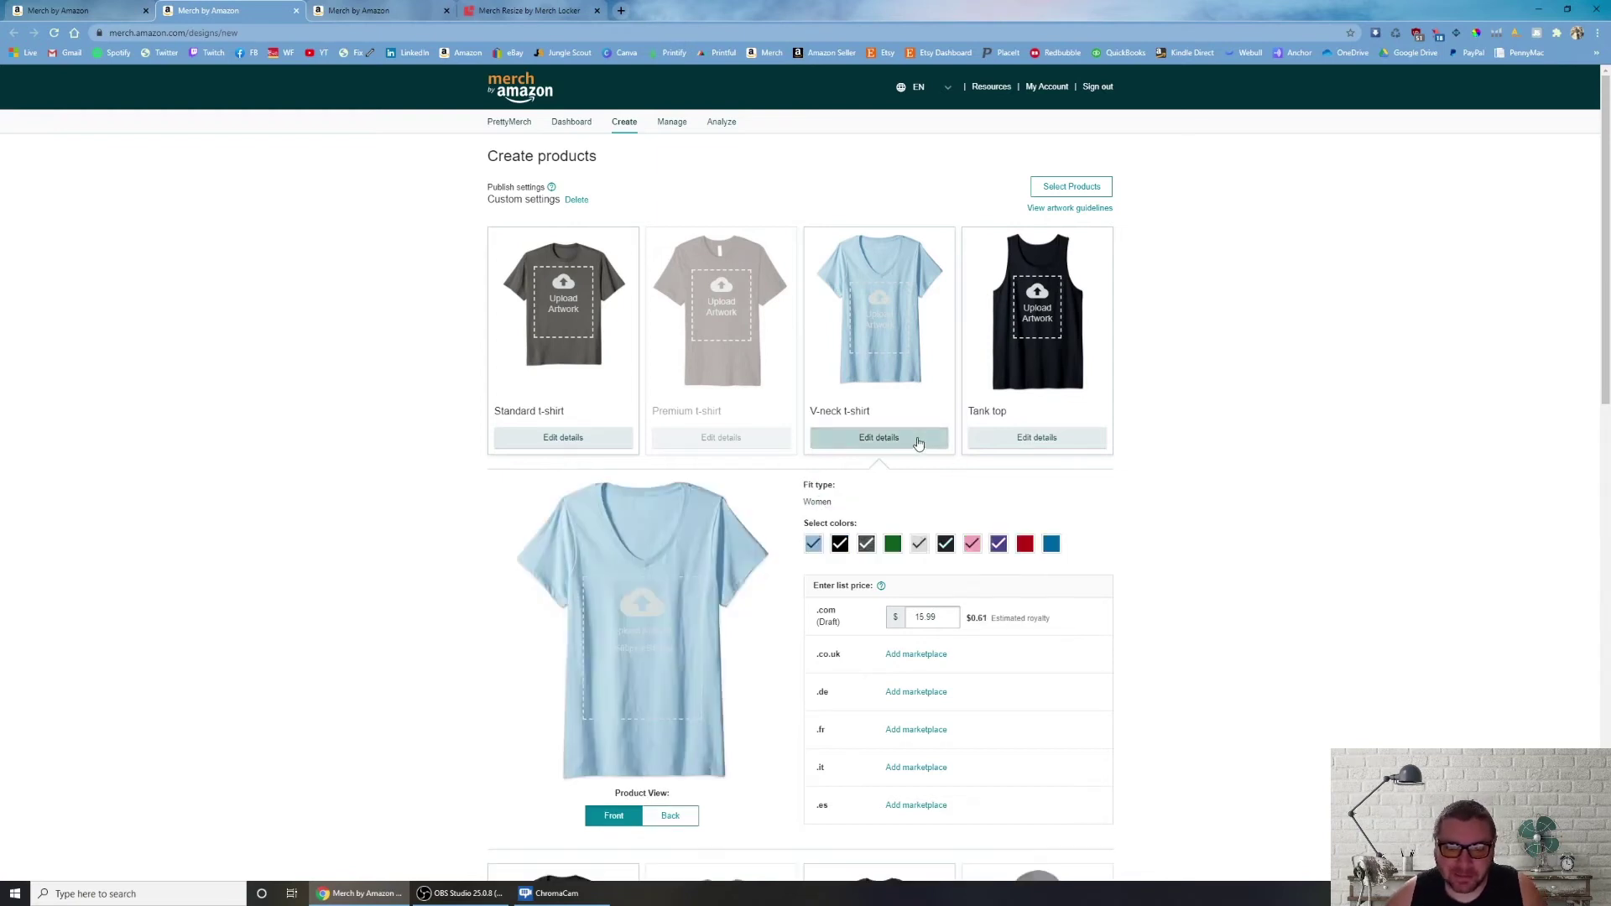
left_click(1040, 438)
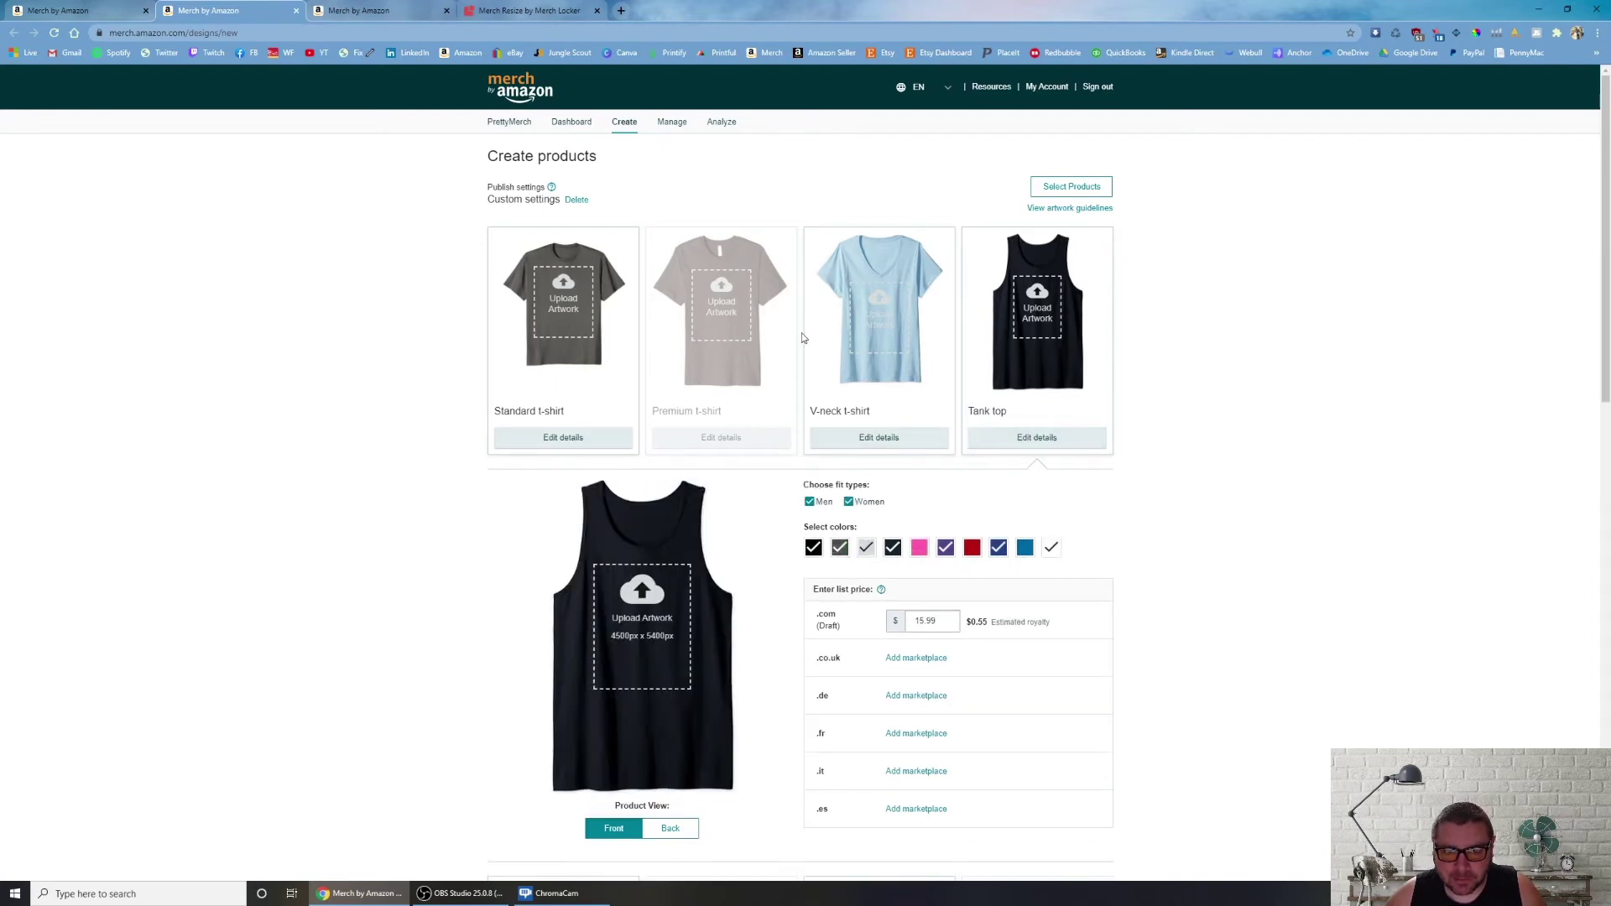
scroll(785, 401, "down", 3)
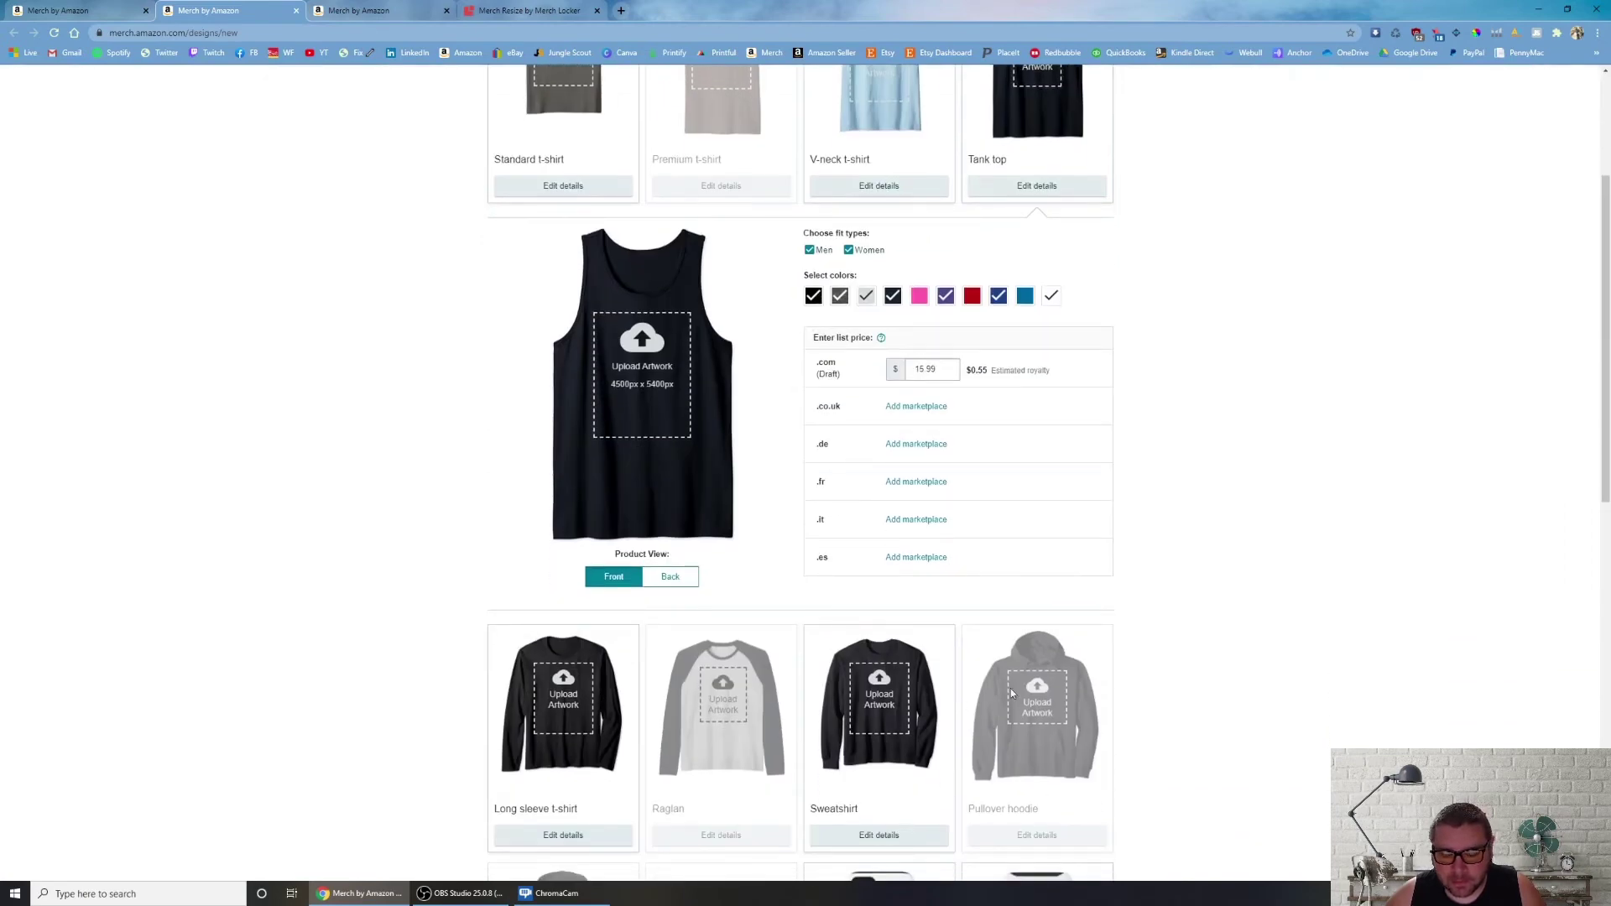
left_click(879, 835)
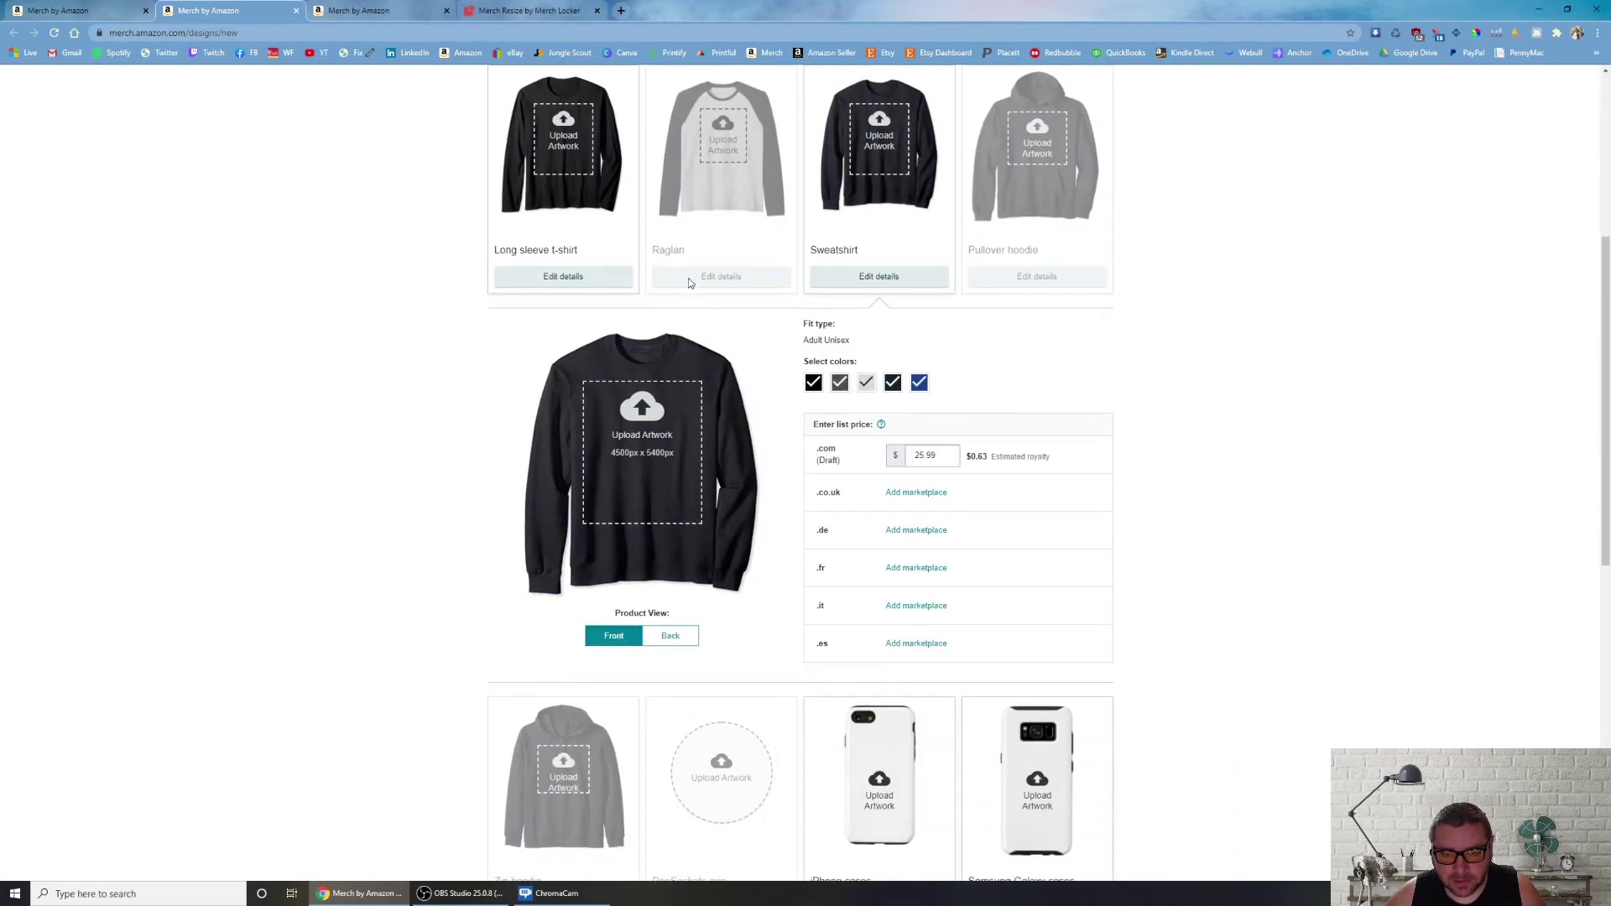
left_click(579, 277)
scroll(738, 369, "down", 1)
scroll(756, 386, "up", 6)
left_click(562, 437)
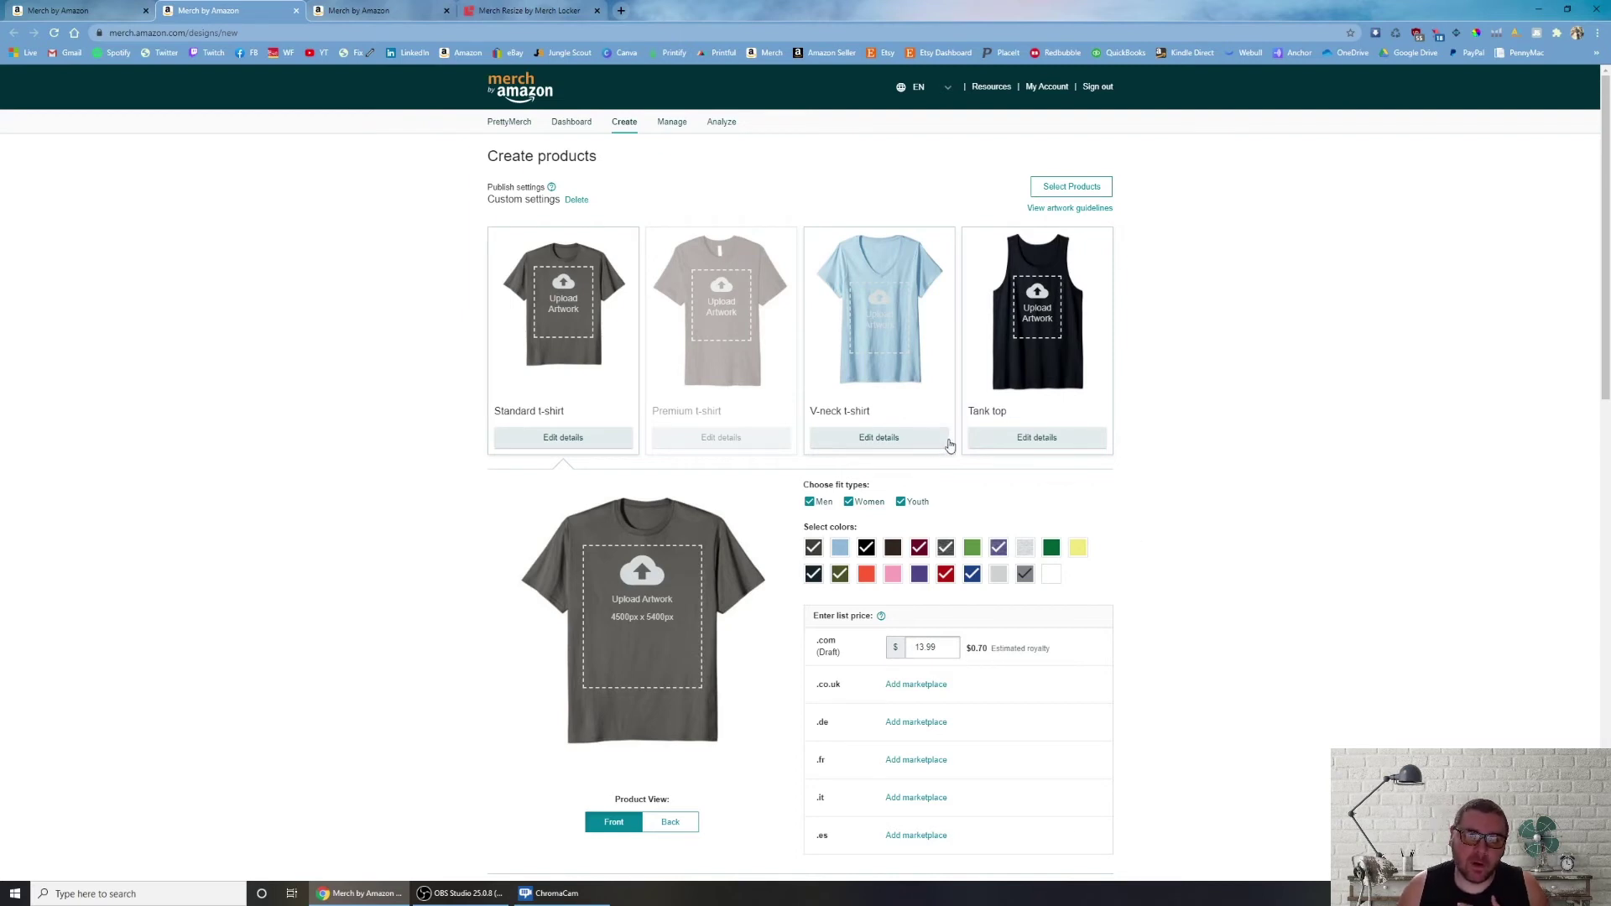
left_click(945, 441)
Compare Tank top and Standard t-shirt options, check the BOOKWORM file, then view Artwork Dimensions.
left_click(1041, 443)
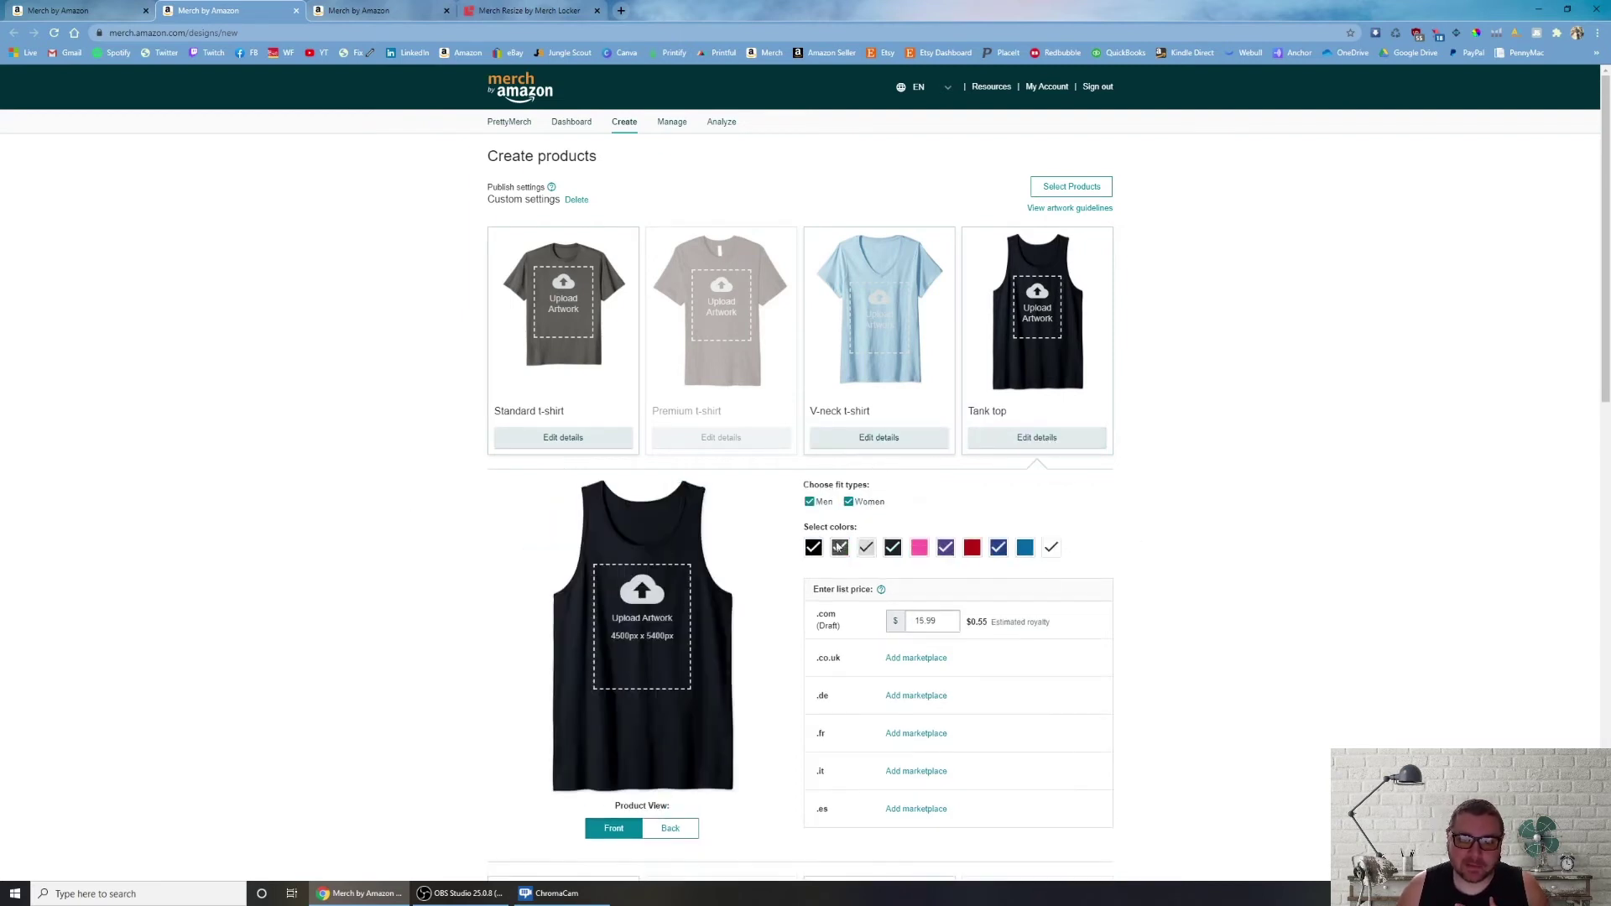
scroll(737, 629, "down", 4)
scroll(699, 556, "up", 4)
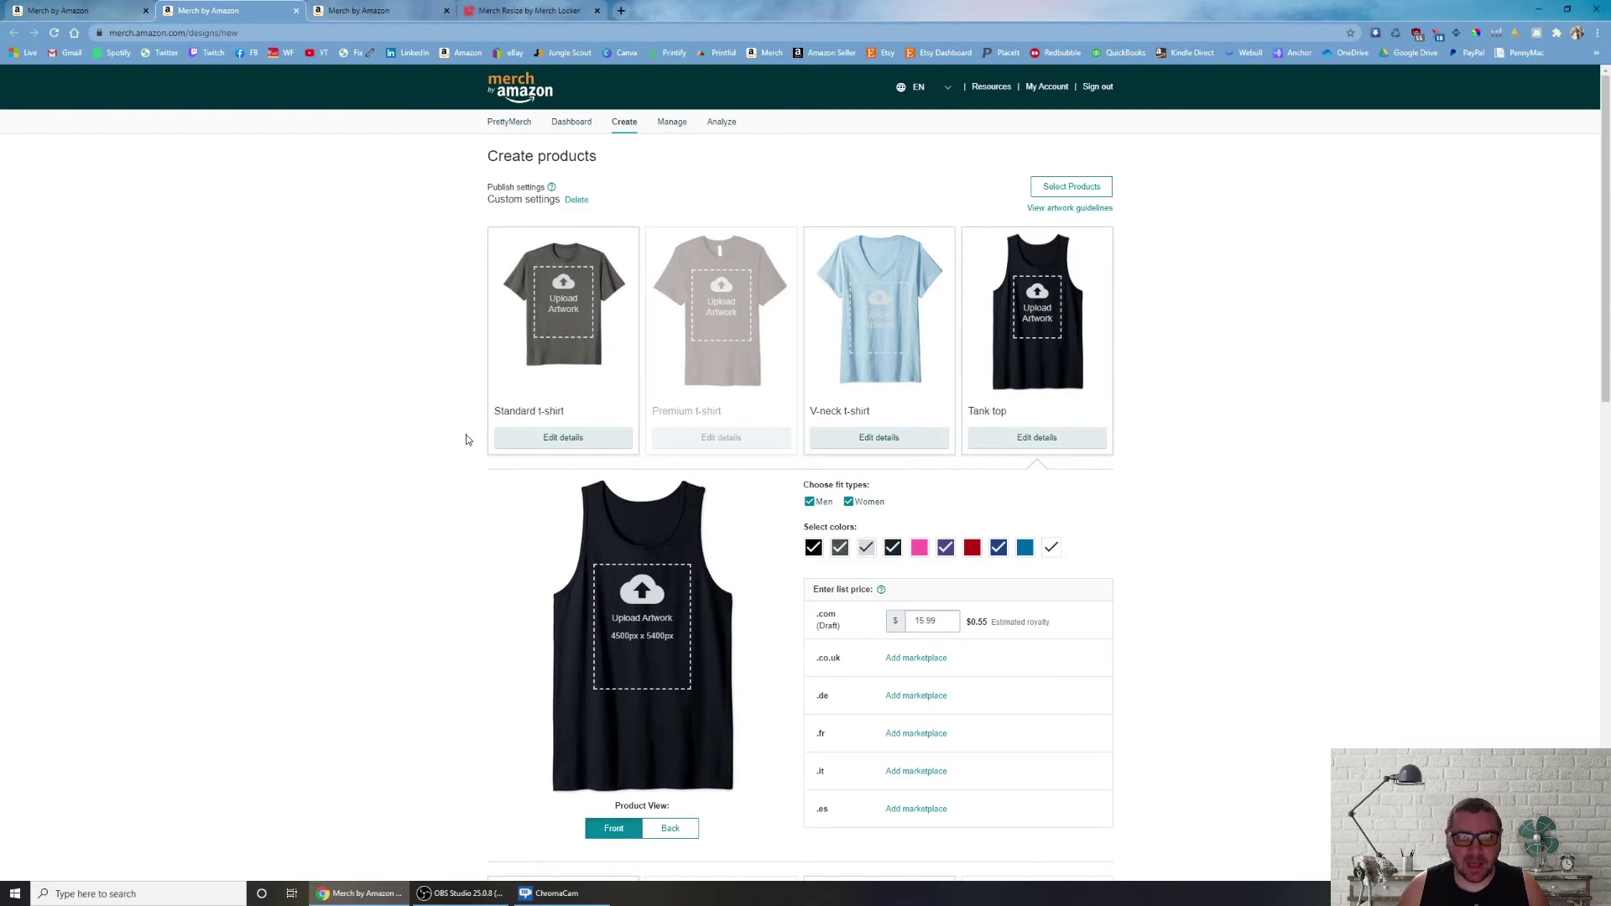
left_click(606, 443)
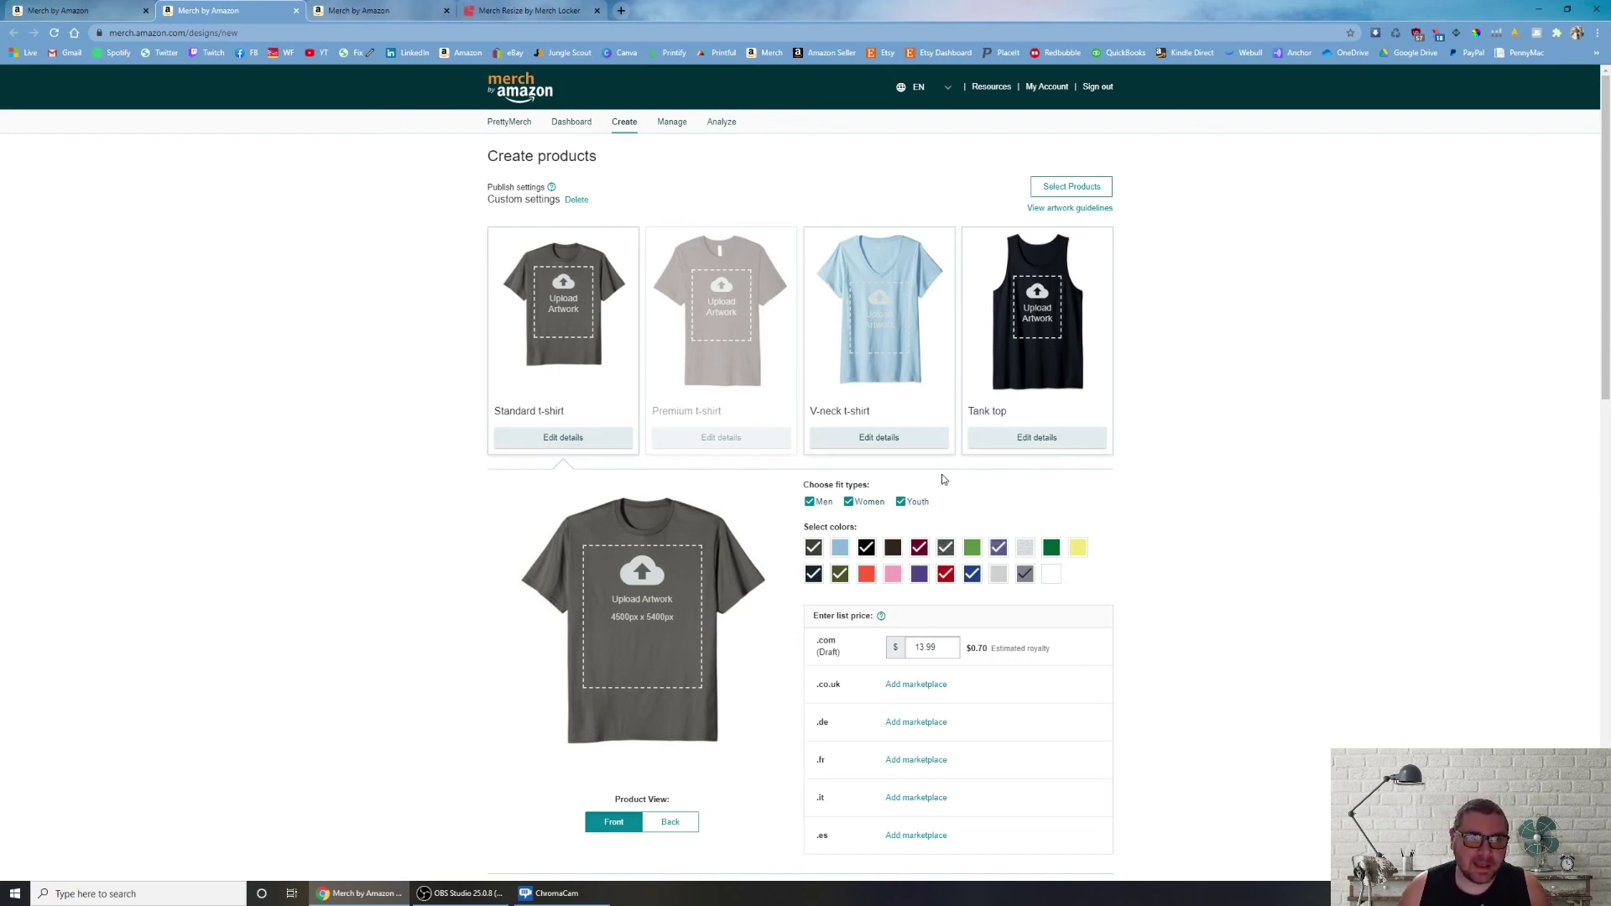
left_click(545, 10)
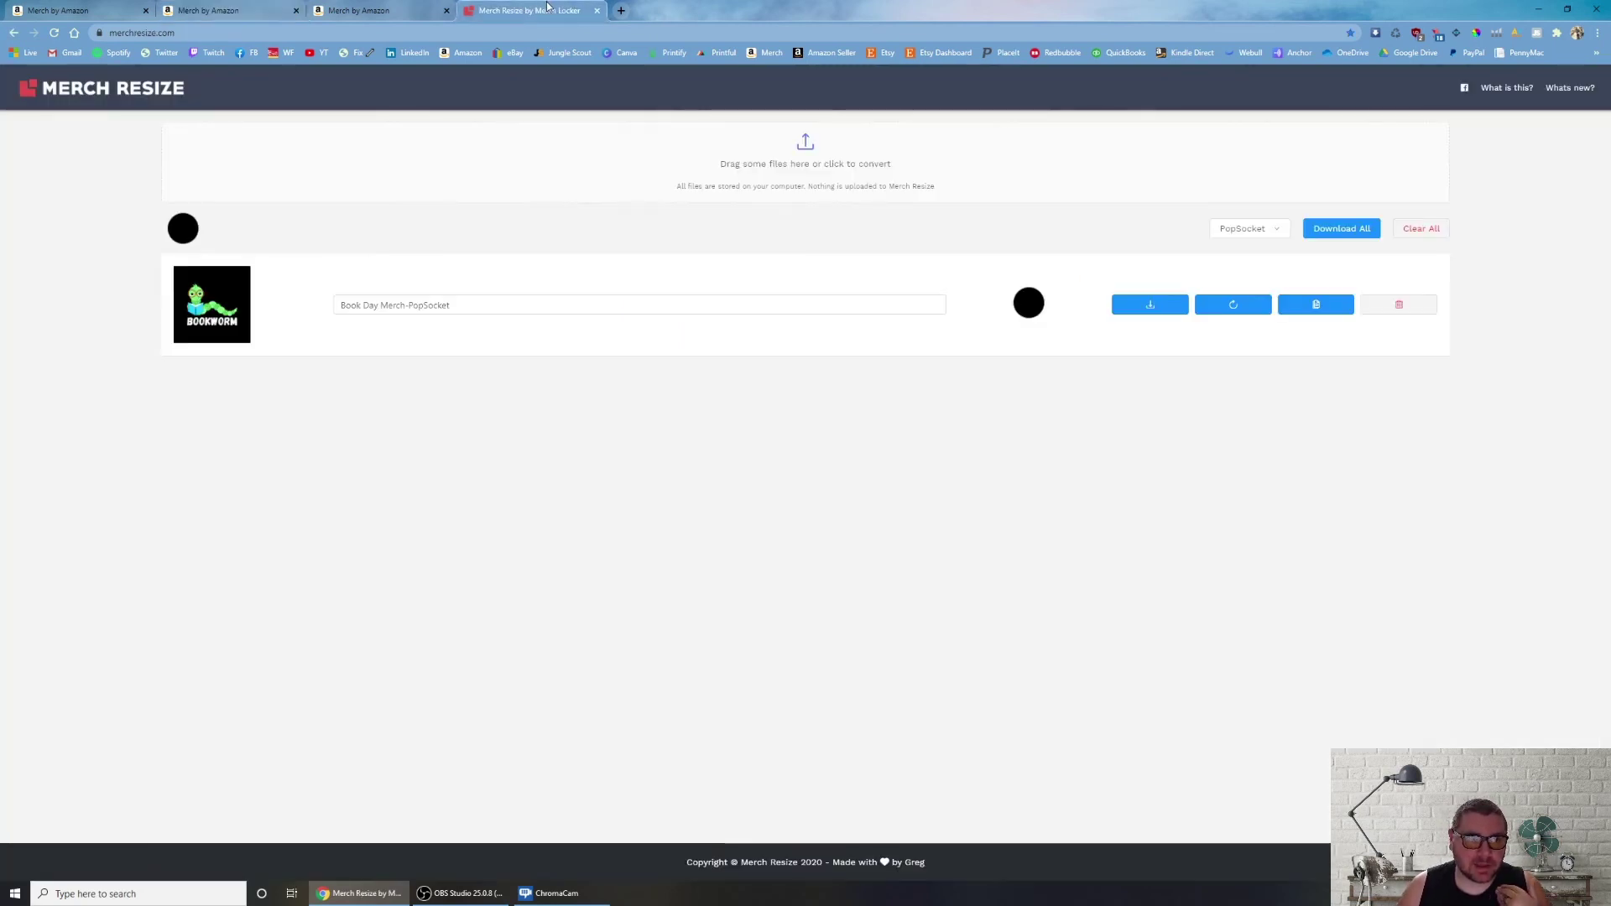
left_click(400, 9)
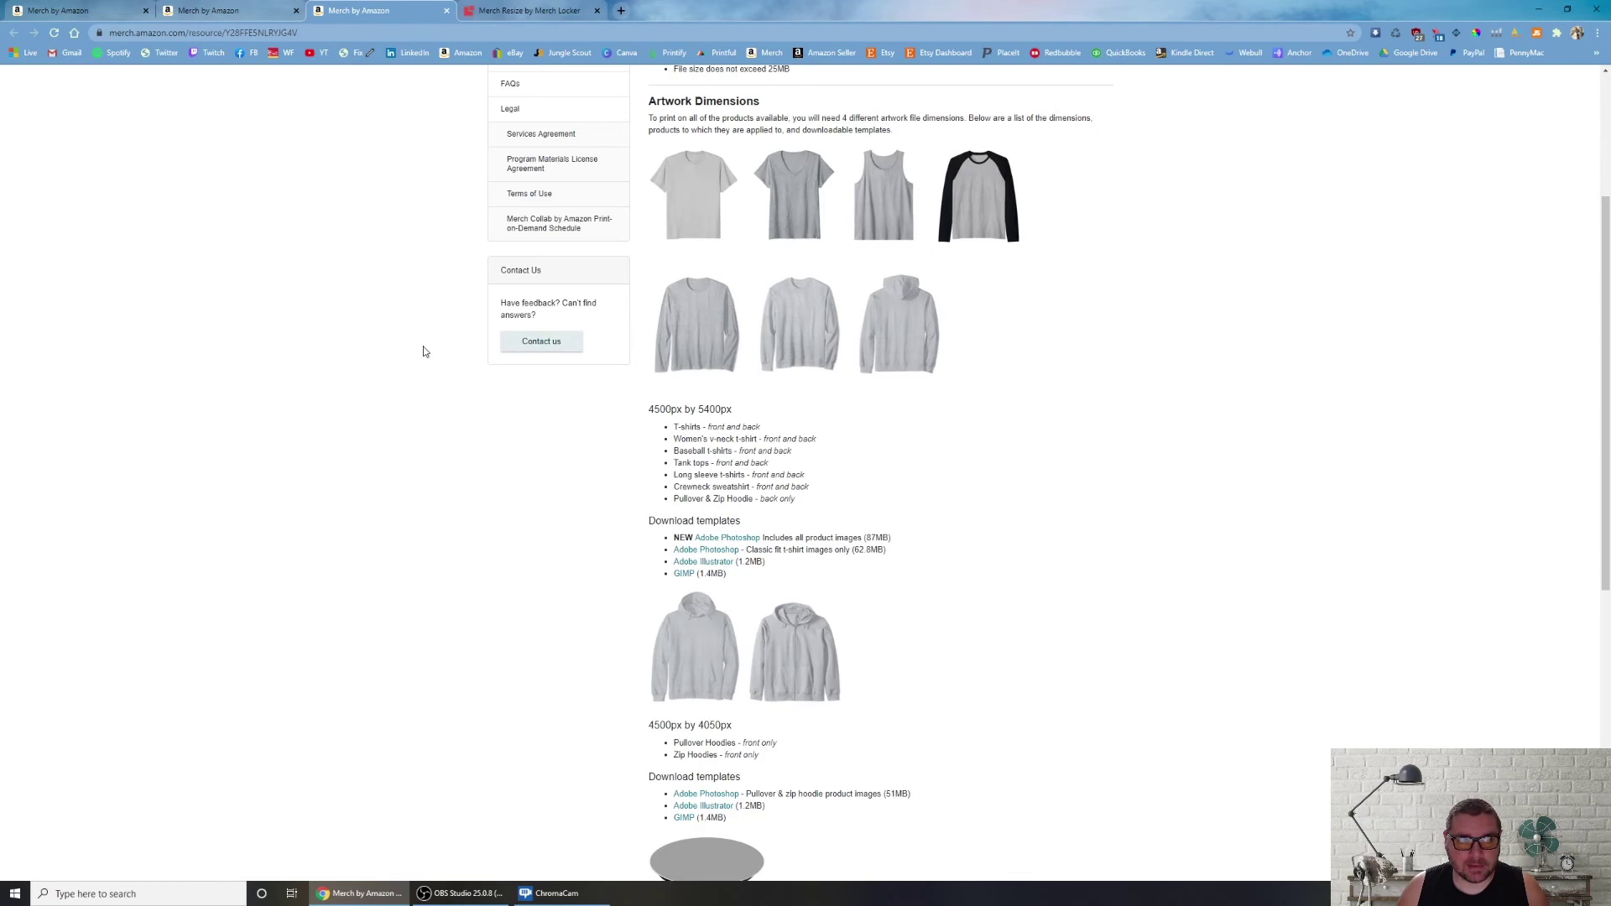
Switch to the first tab's PrettyMerch dashboard with 18 sales today and the daily chart.
key("ctrl+1")
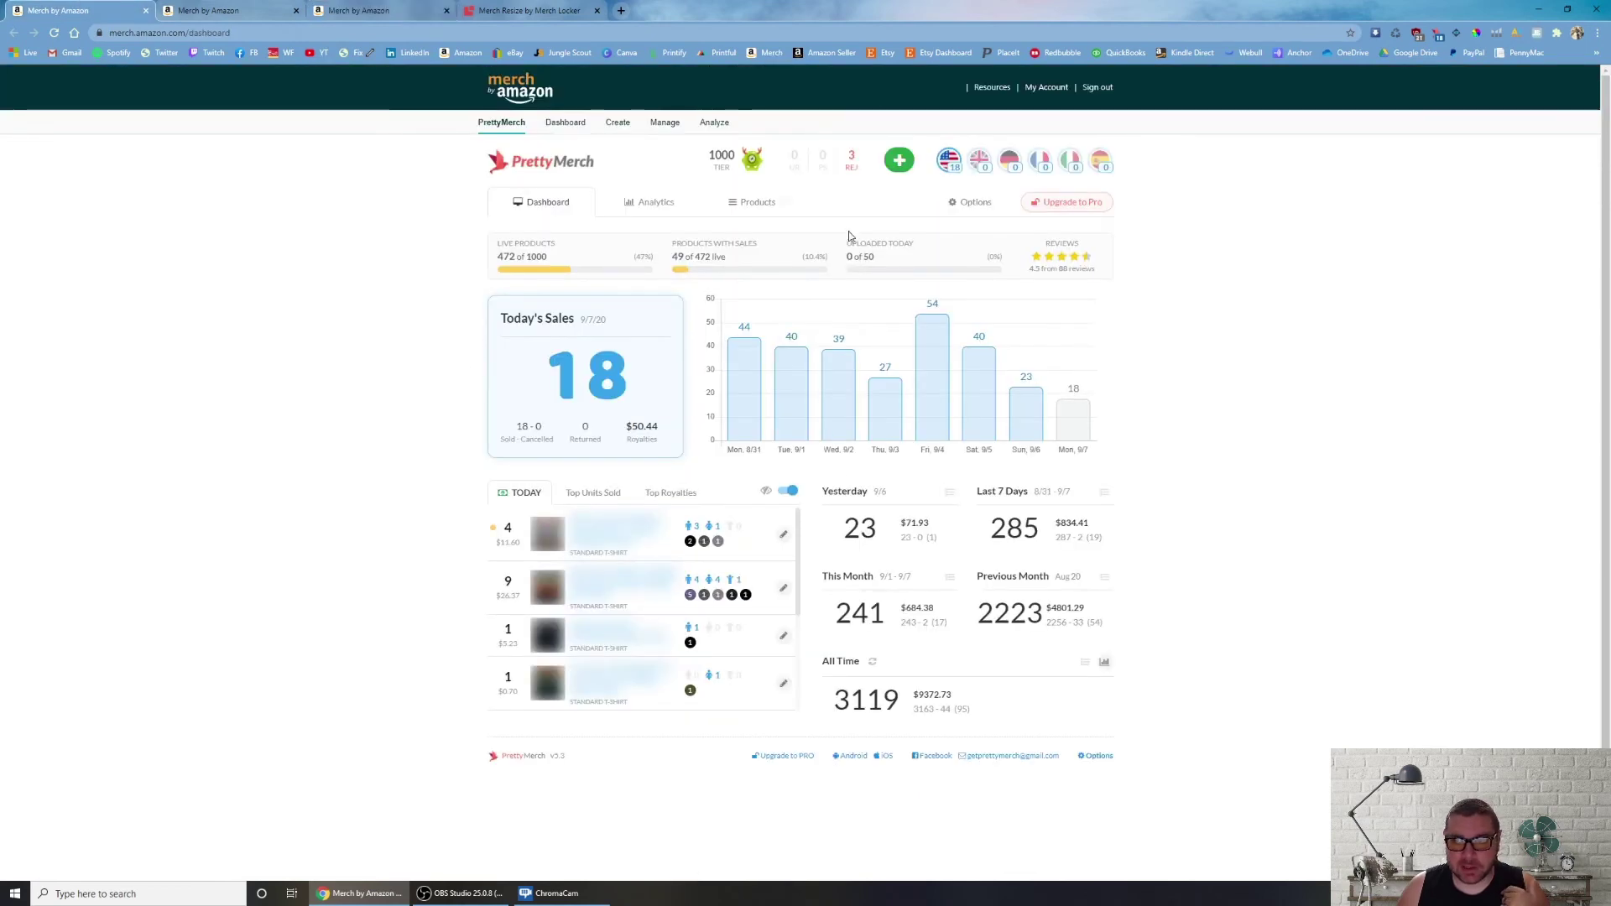